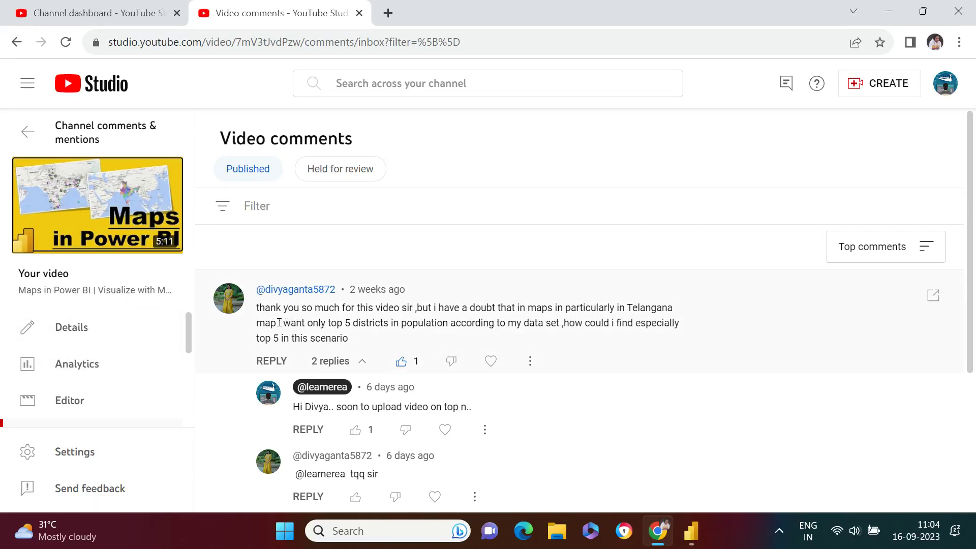
Highlight the viewer's question about the top 5 districts and the reply promising a Top N video
drag(279, 322, 558, 325)
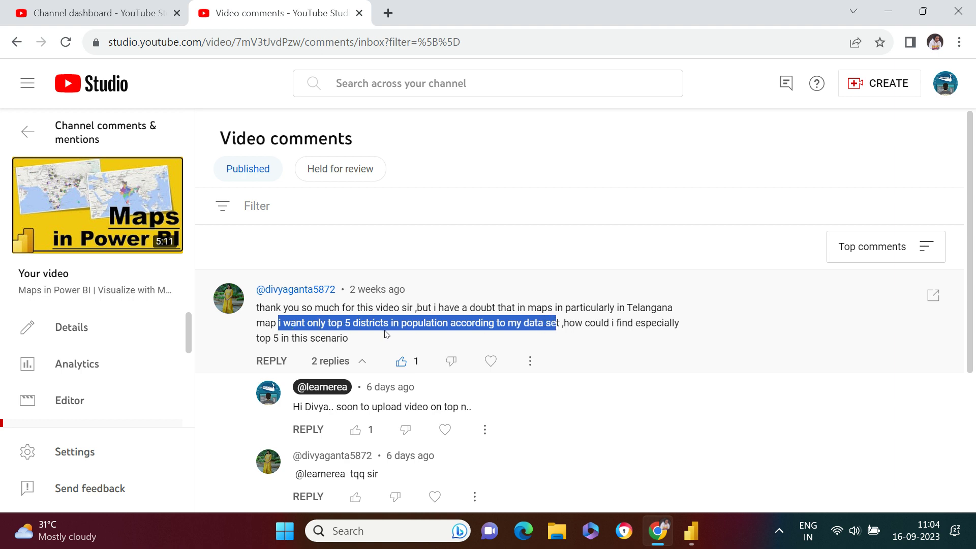
click(545, 328)
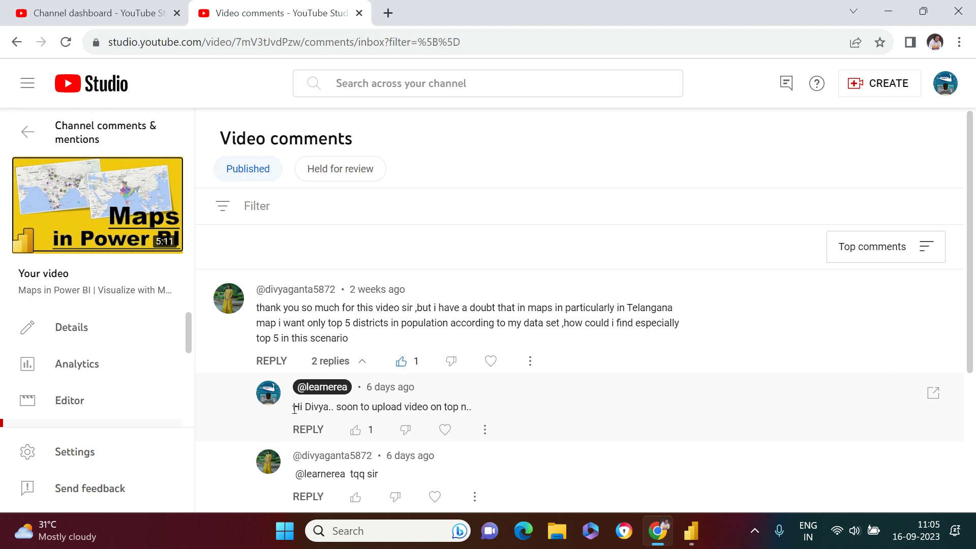
drag(293, 412, 492, 411)
click(543, 407)
In Power BI Desktop, add an empty map visual and stretch it across the Telangana page
mouse_move(692, 530)
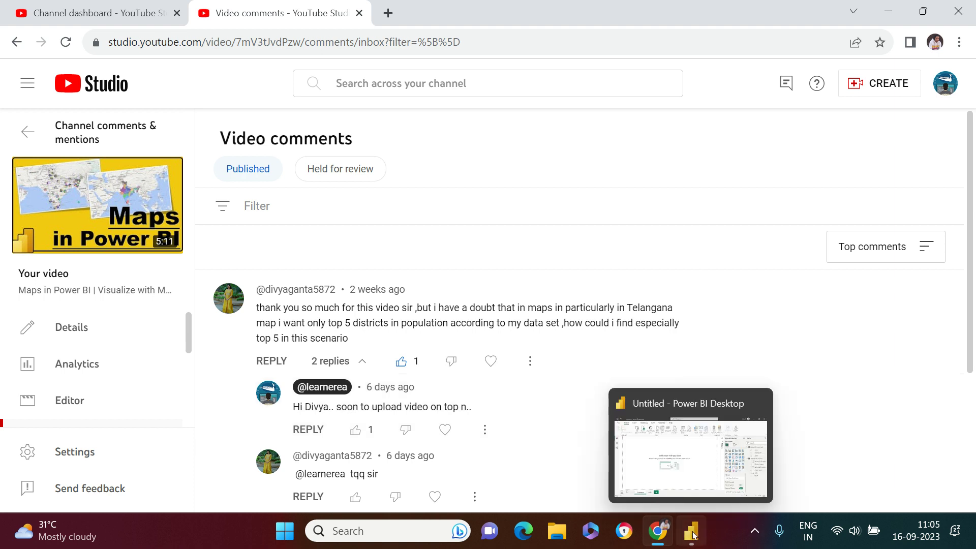
click(699, 458)
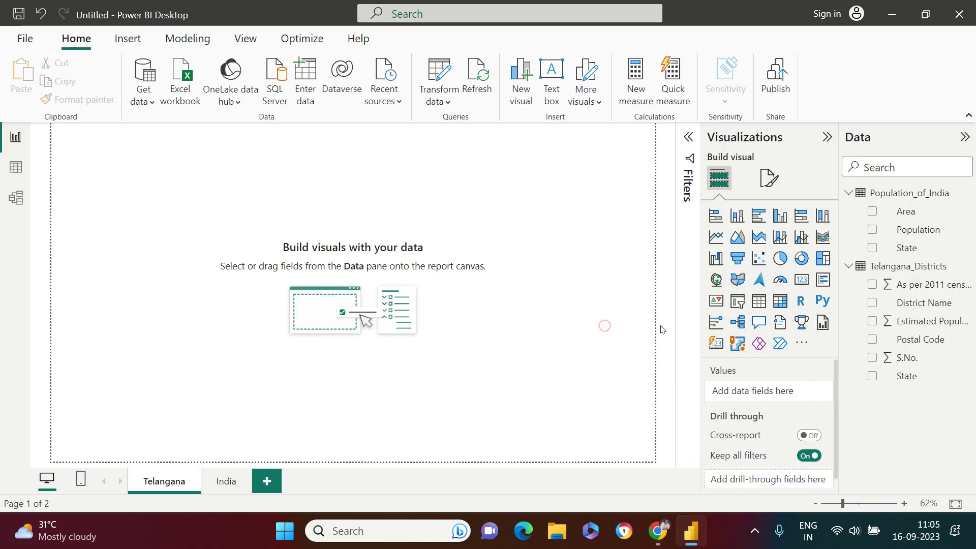
click(716, 280)
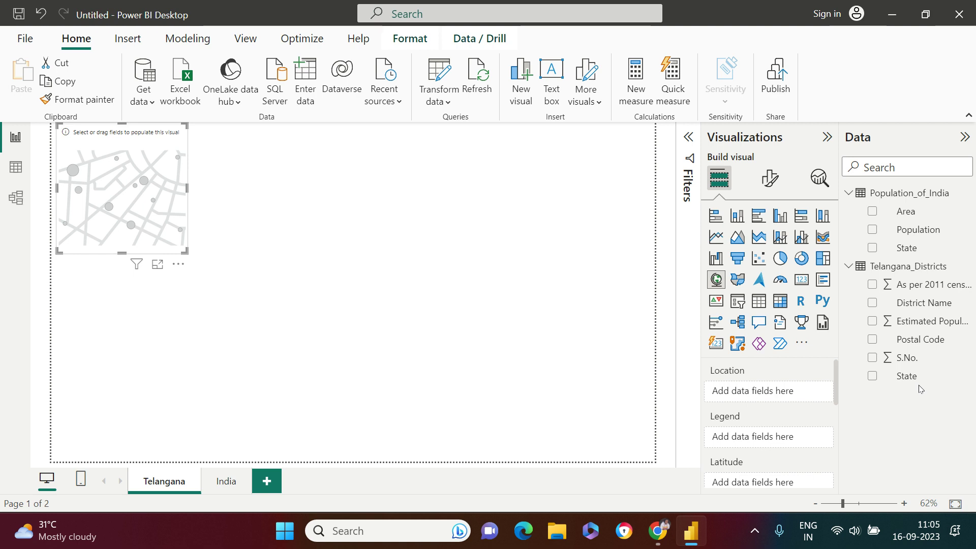
mouse_move(112, 138)
mouse_down()
mouse_move(310, 320)
mouse_move(621, 440)
mouse_up()
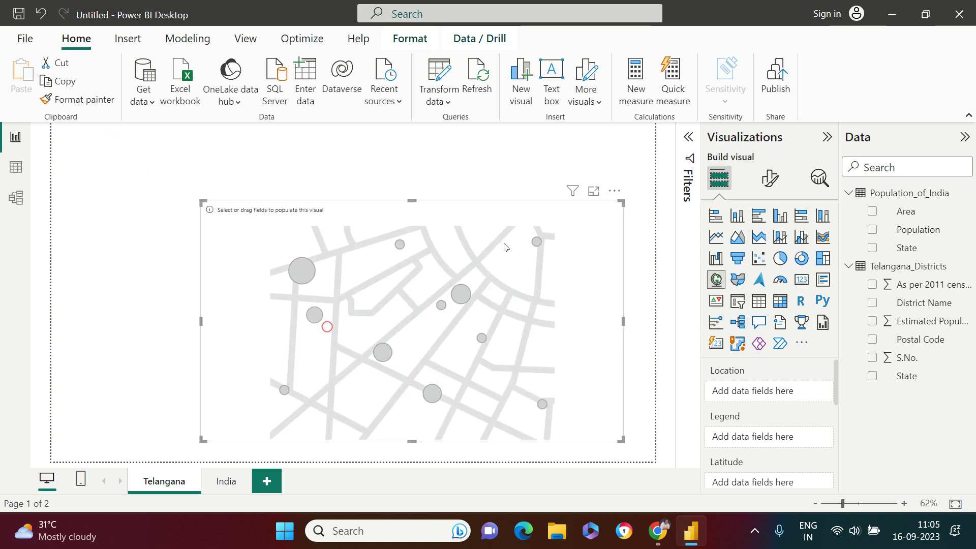
drag(478, 210, 427, 203)
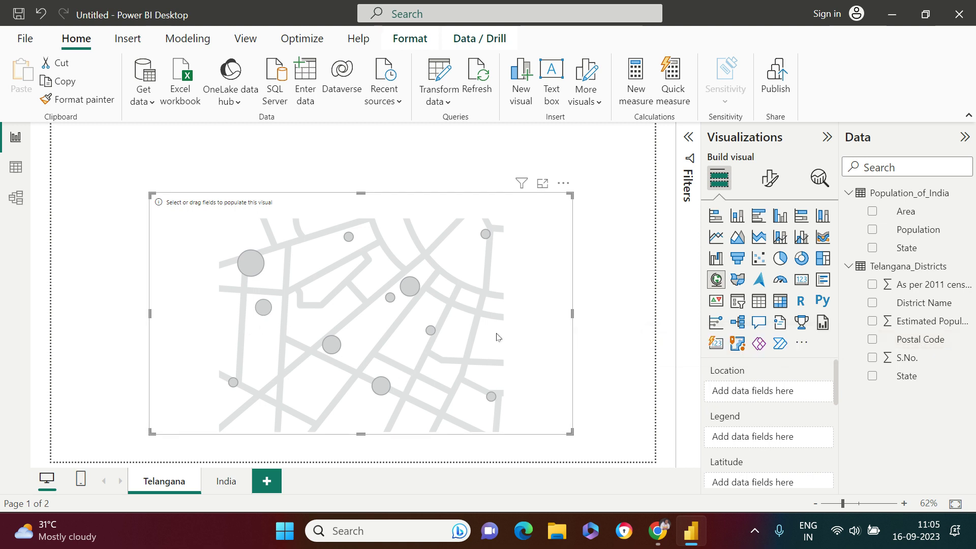
drag(494, 319, 395, 298)
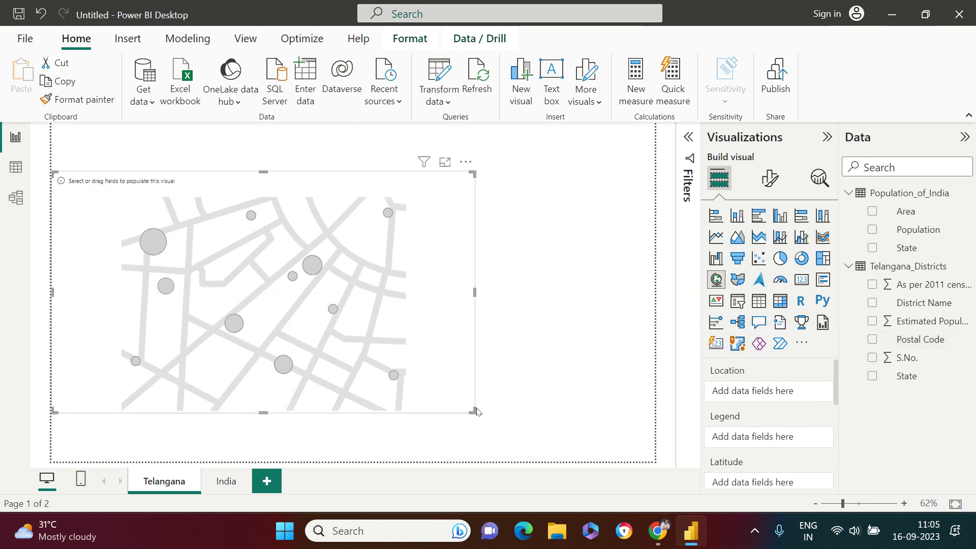
drag(472, 408, 653, 460)
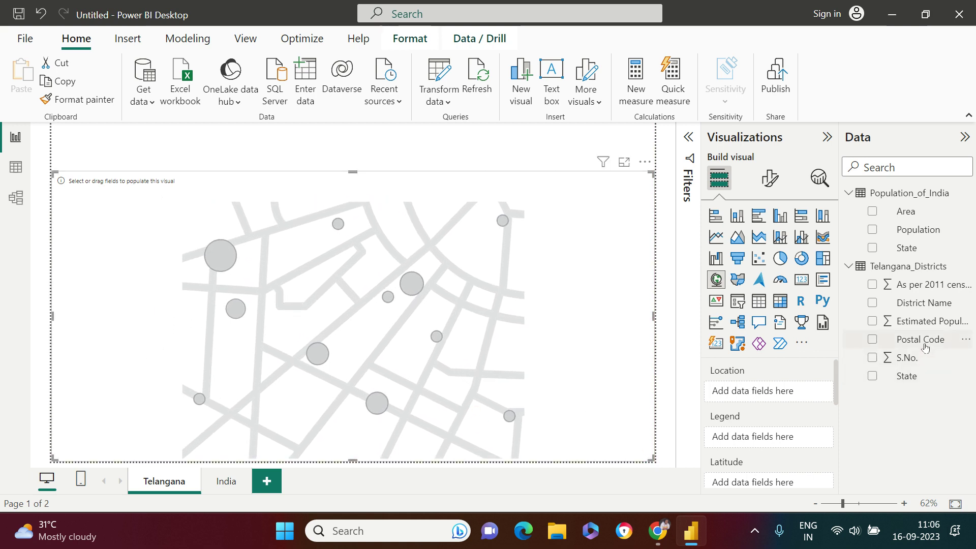
Map Postal Code as location with Estimated Population in 2023 as the legend
drag(926, 347, 783, 403)
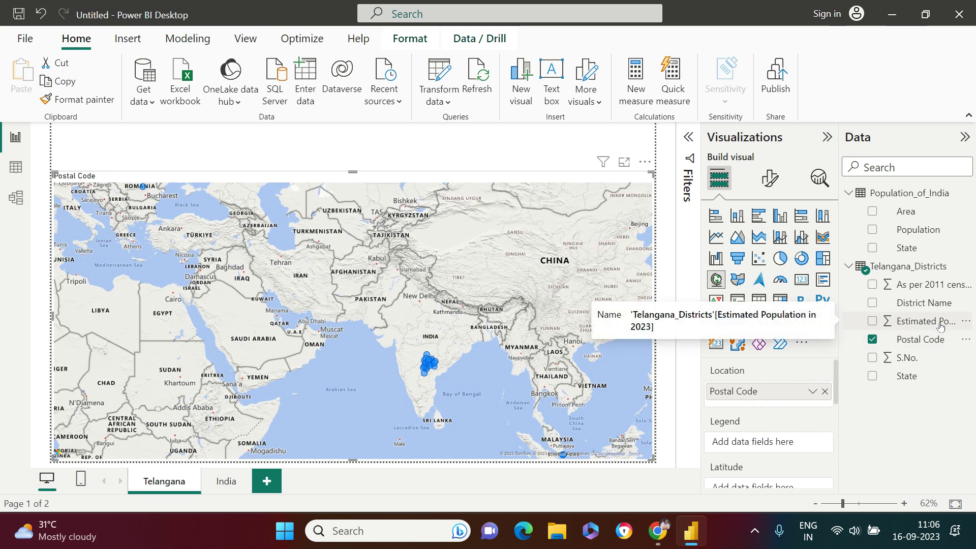
drag(940, 326, 791, 443)
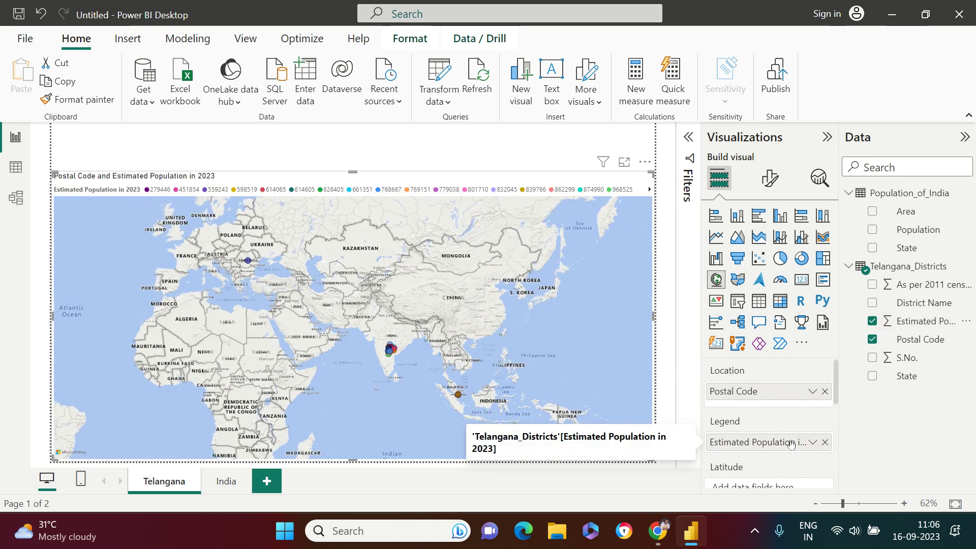
scroll(387, 343, up, 3)
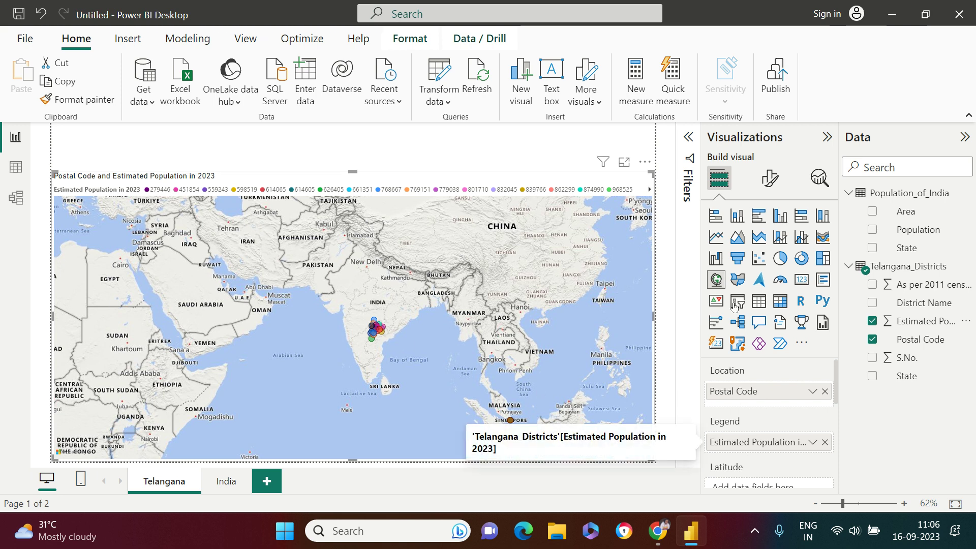
Show the Filters pane, pan the map north, and expand the Postal Code filter's filter type options
click(687, 139)
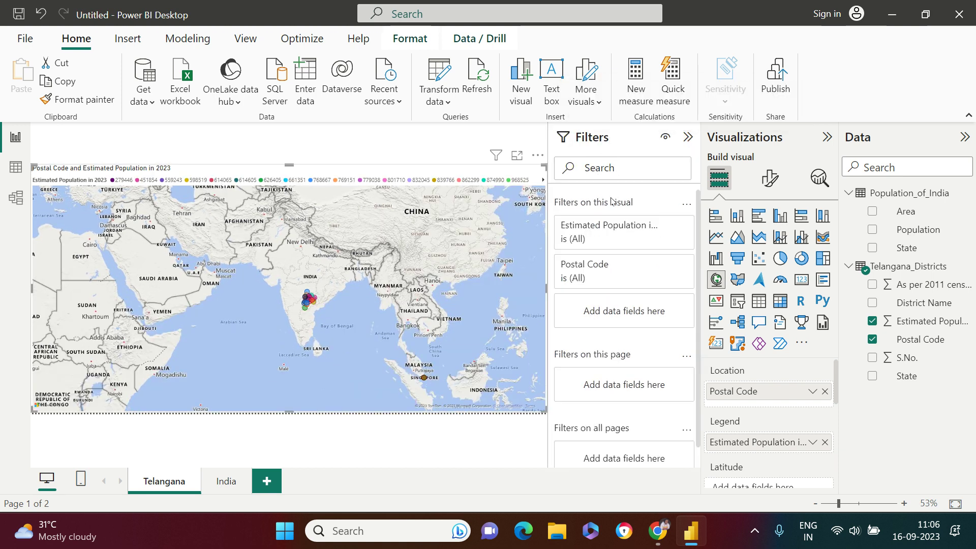
scroll(376, 310, up, 3)
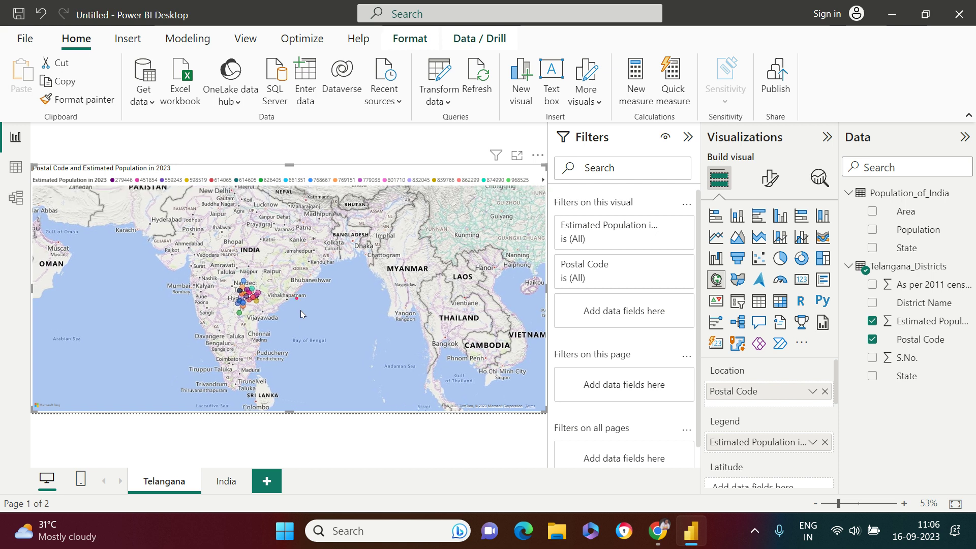
drag(308, 285, 334, 321)
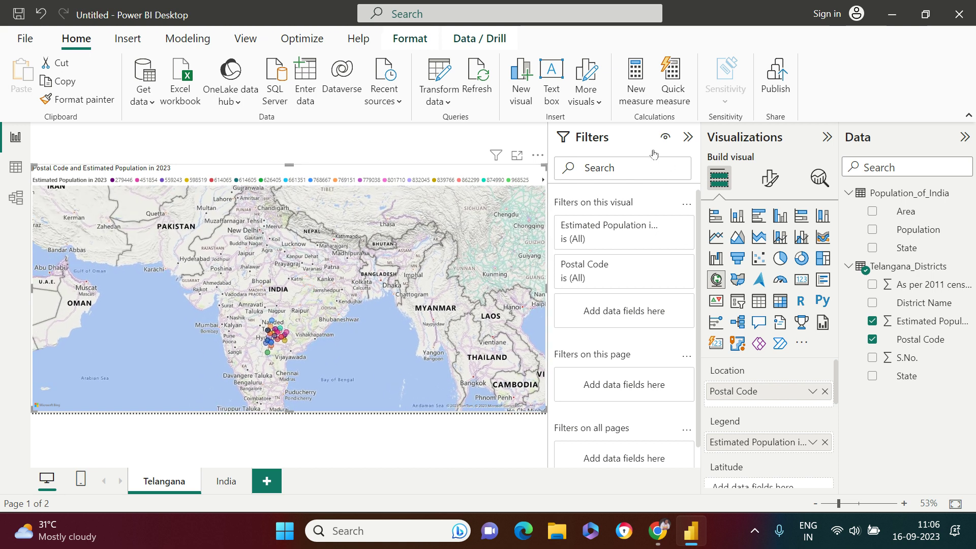
click(688, 136)
click(676, 135)
click(660, 265)
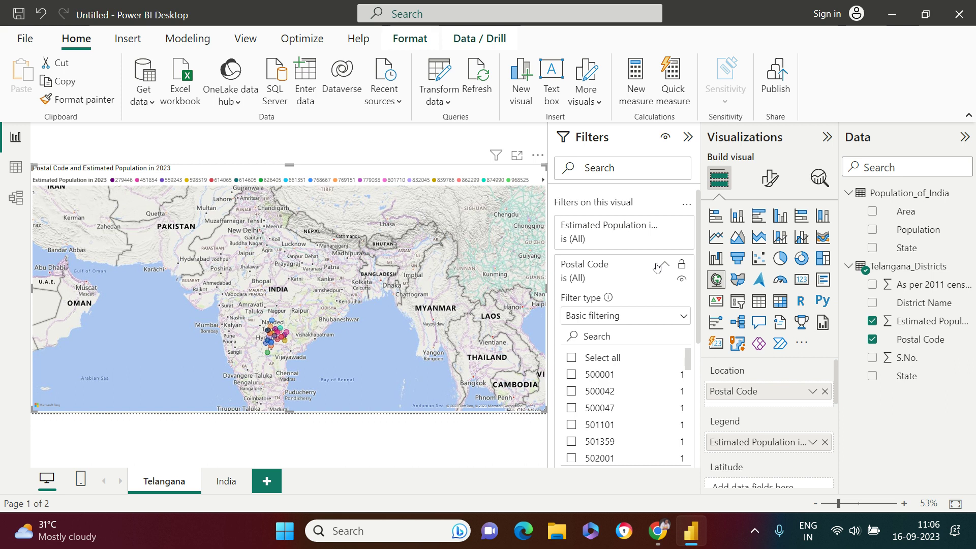
click(583, 317)
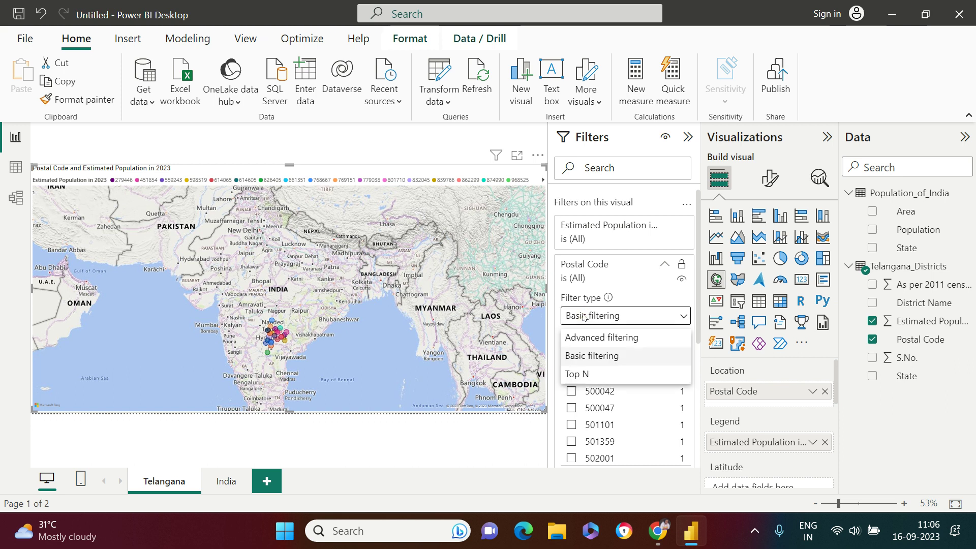
Apply a Top N filter on Postal Code: top 5 by Estimated Population in 2023
click(581, 376)
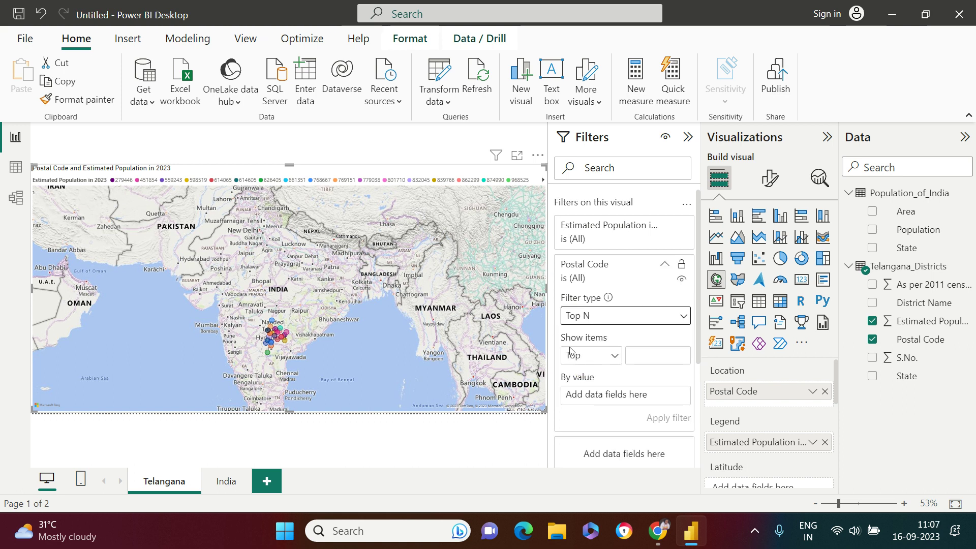
click(614, 356)
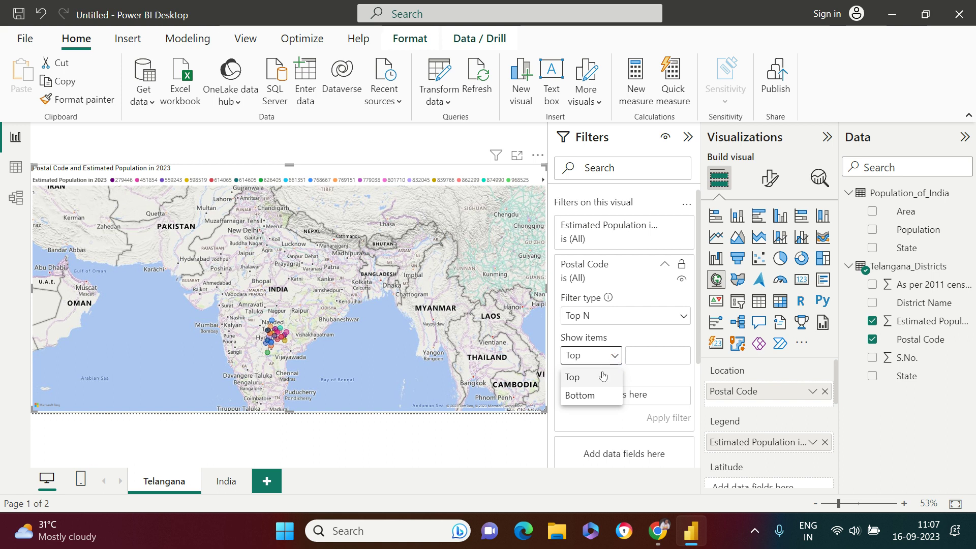
click(598, 377)
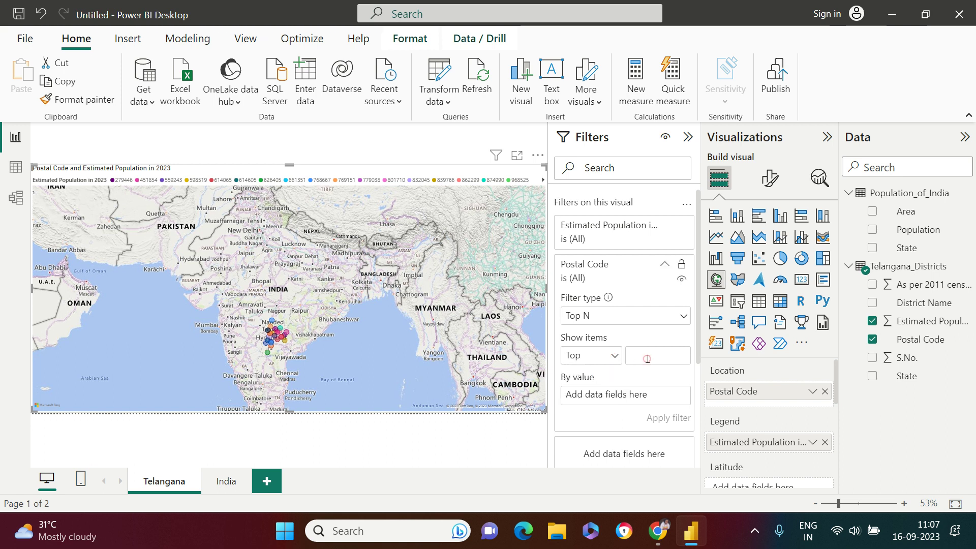
text(5)
drag(922, 321, 635, 401)
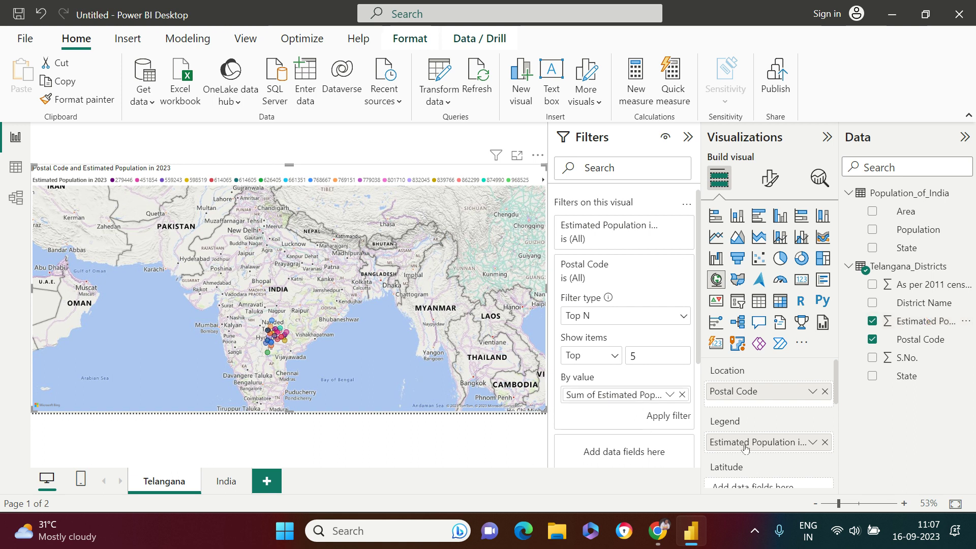
click(659, 417)
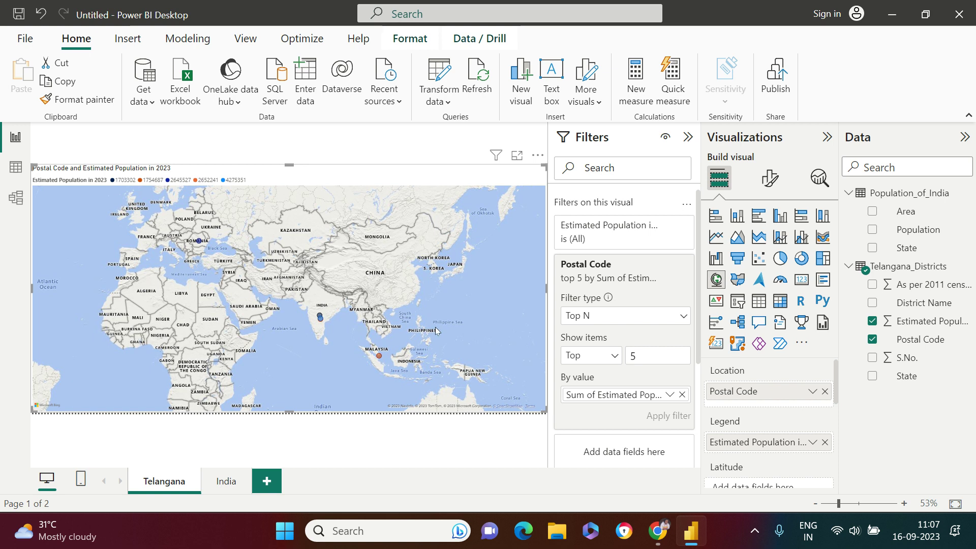
Zoom into Telangana and read the five bubbles' population tooltips, ranging 1703302 to 4275351
scroll(435, 329, up, 3)
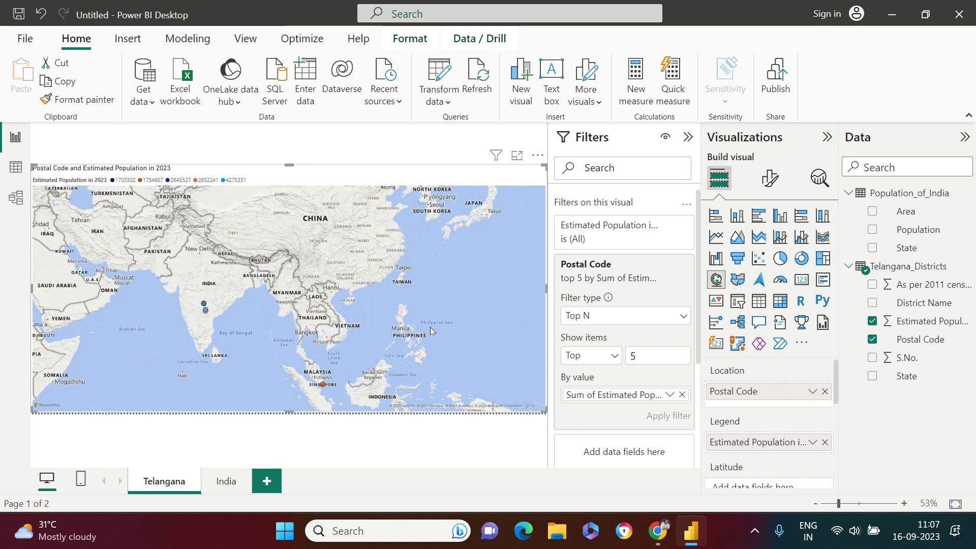
drag(251, 306, 361, 334)
scroll(361, 334, up, 3)
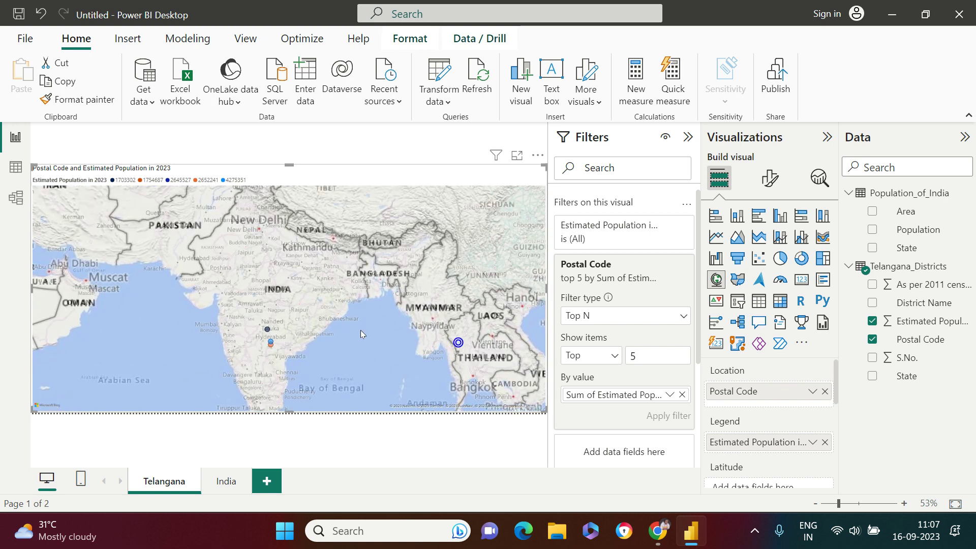
scroll(458, 342, up, 5)
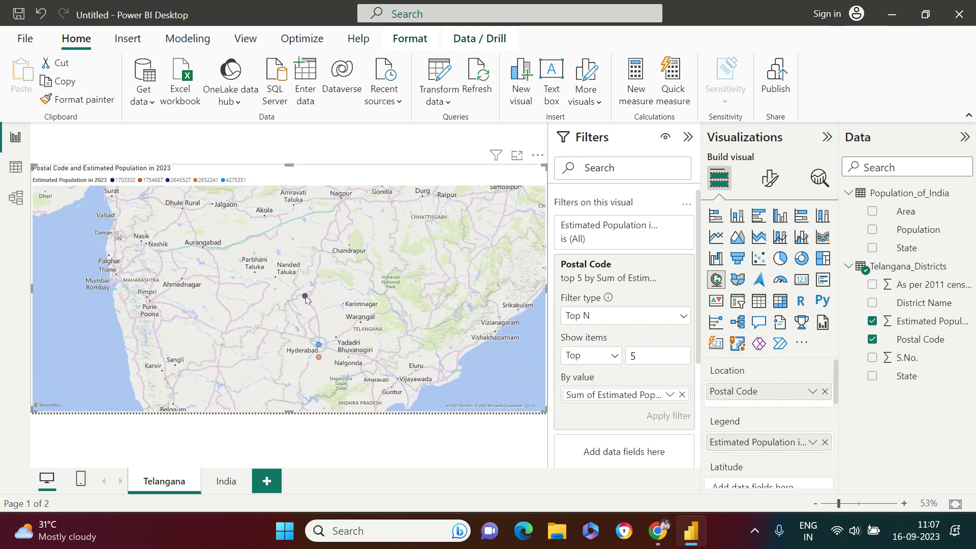
mouse_move(305, 299)
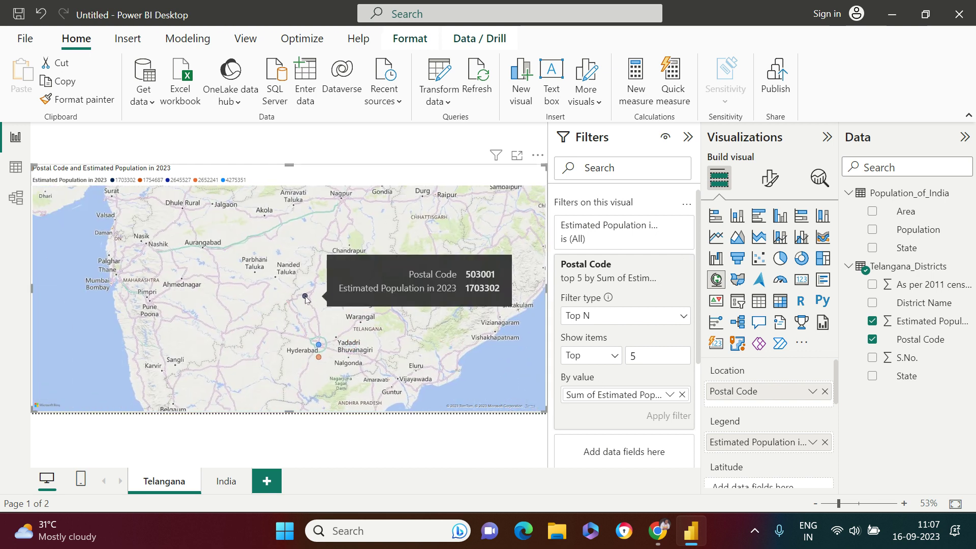
key(alt)
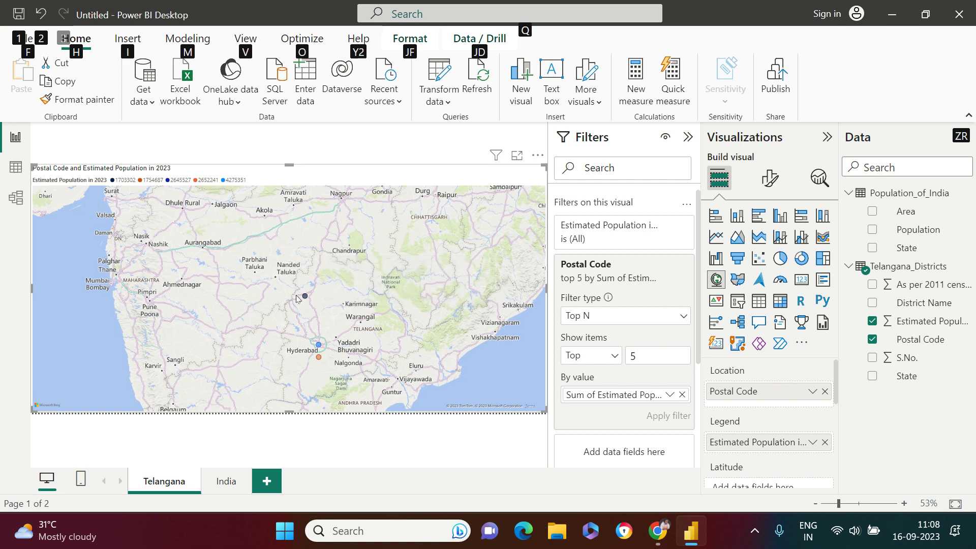
mouse_move(306, 299)
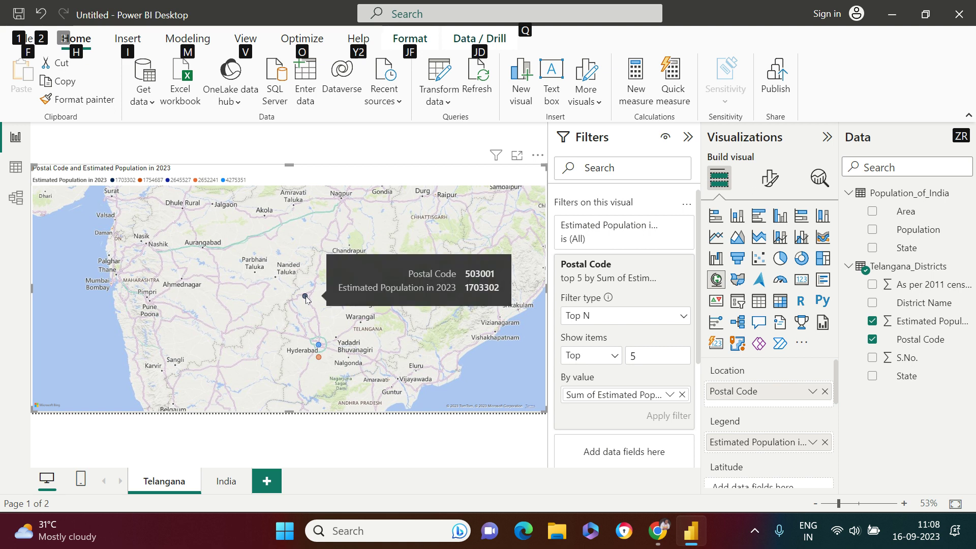
mouse_move(319, 347)
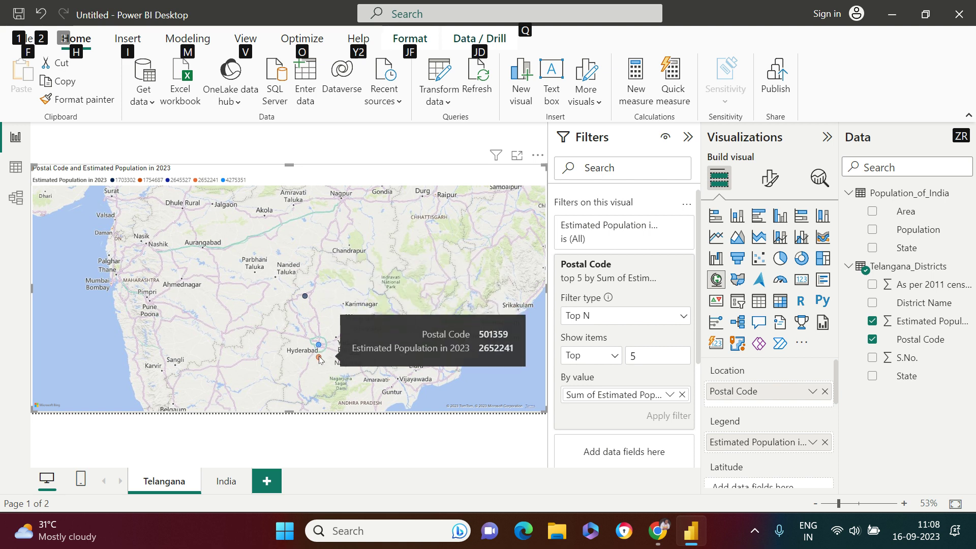
Convert to a filled map and zoom to the shaded postal area near Maheshwaram, south of Hyderabad
click(738, 284)
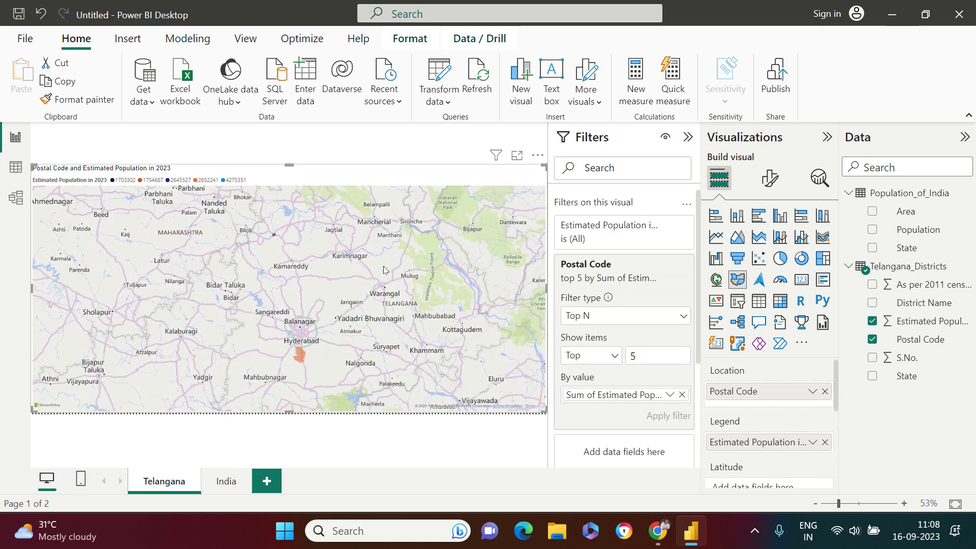
scroll(384, 270, down, 5)
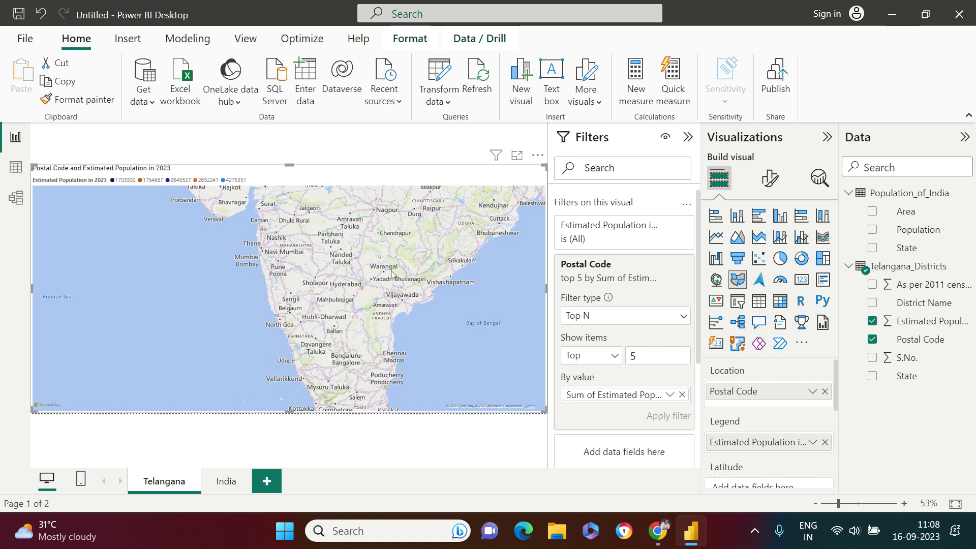
scroll(409, 326, up, 3)
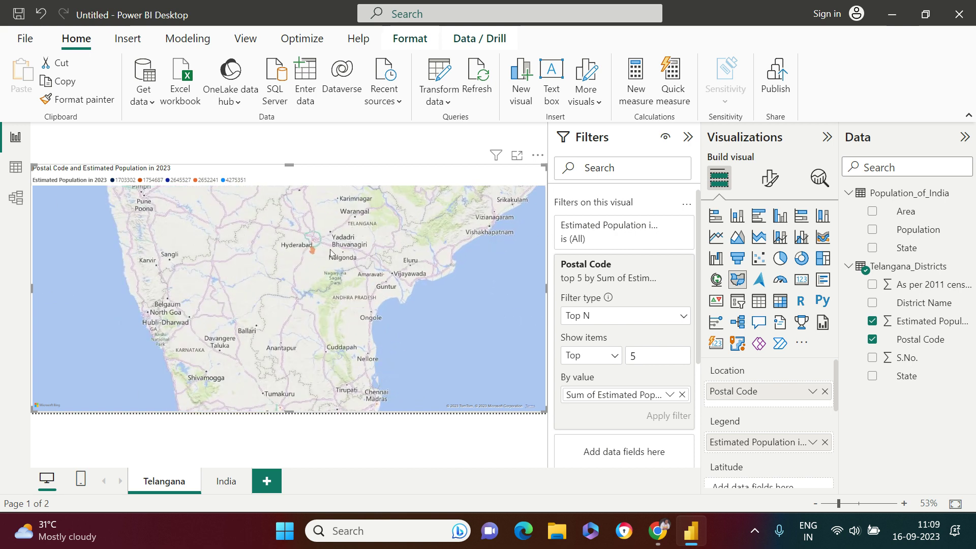
drag(330, 252, 331, 316)
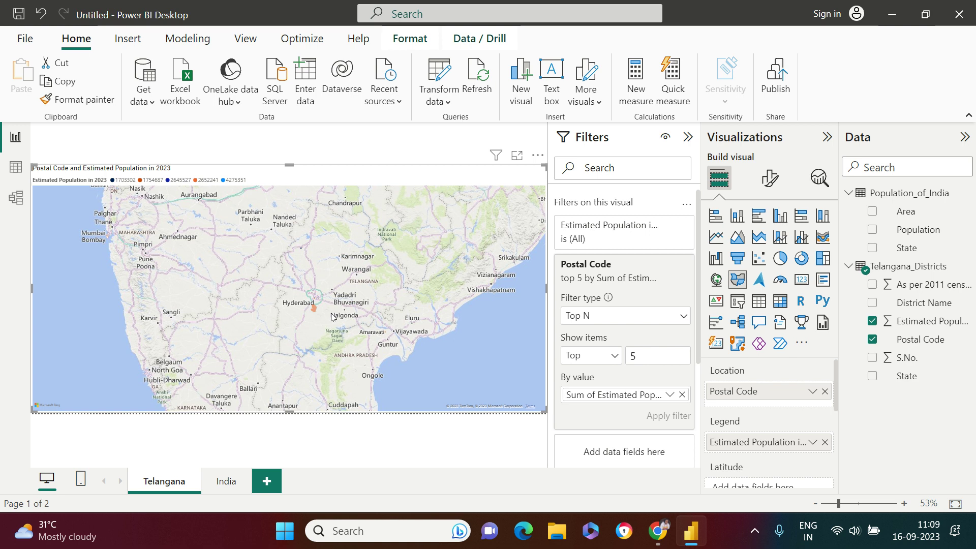
scroll(331, 317, up, 4)
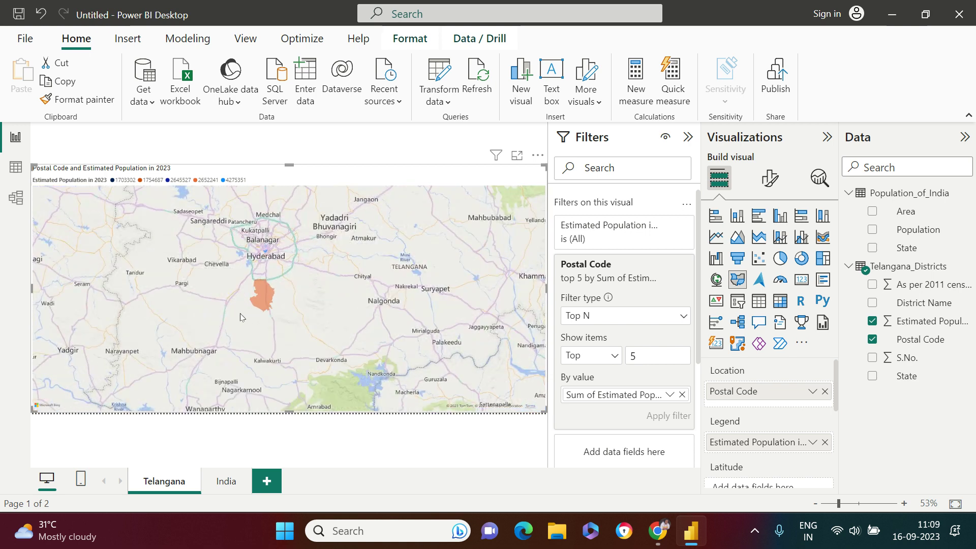
scroll(327, 330, up, 3)
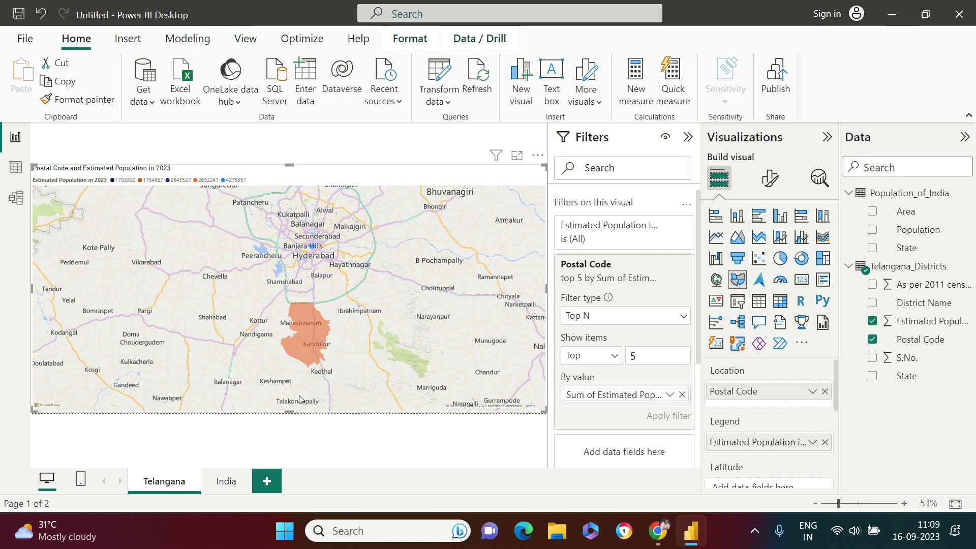
On the India page, hide Filters, add a large map visual, and select the Population_of_India table
click(227, 483)
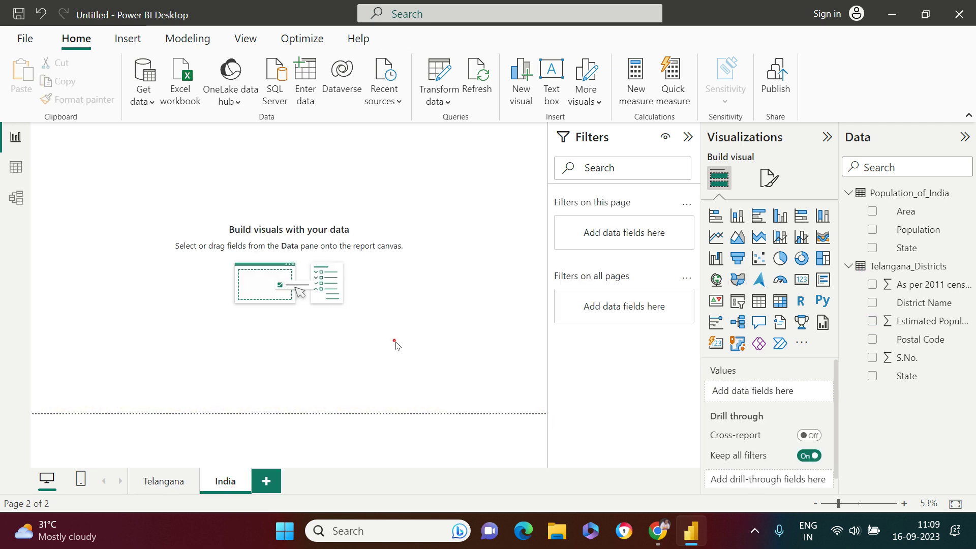
click(688, 136)
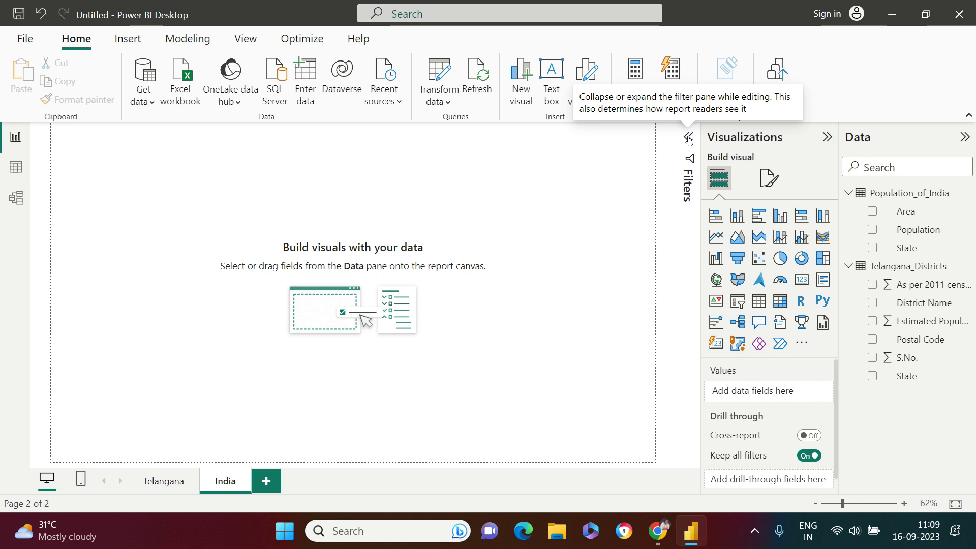
click(716, 280)
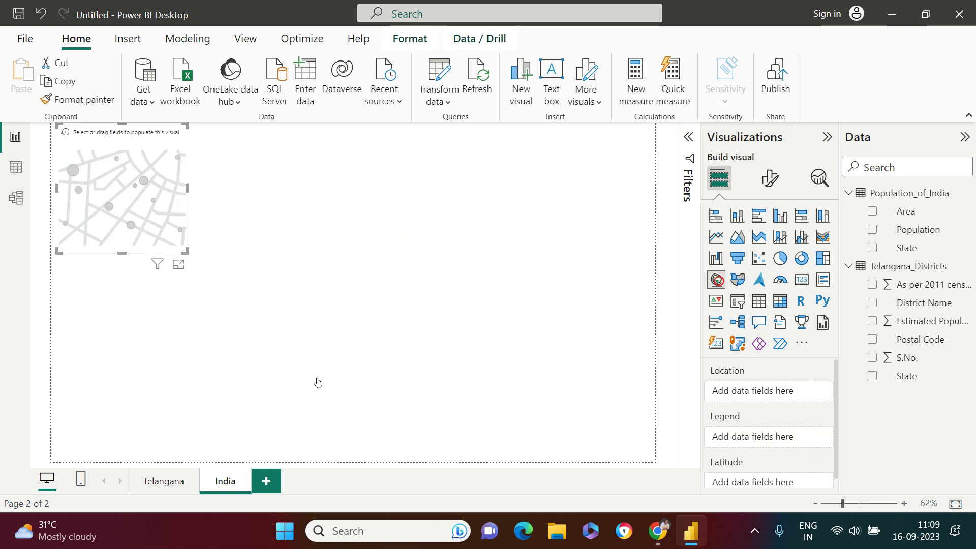
drag(187, 251, 511, 416)
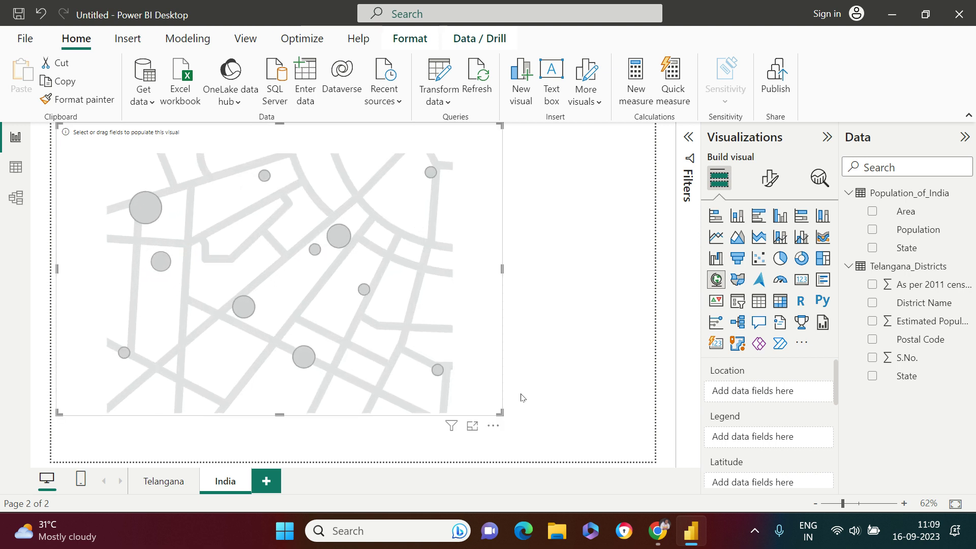
click(903, 198)
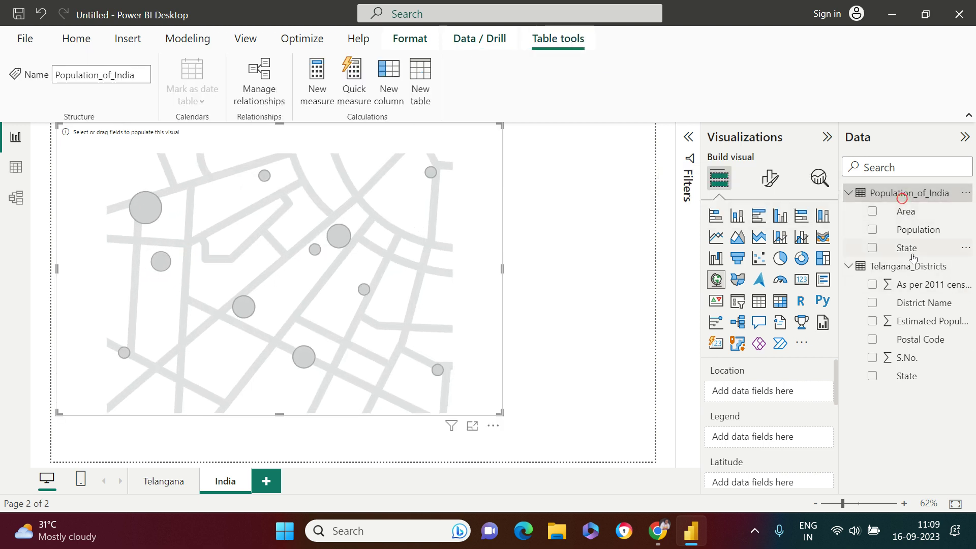
Map State with Population as legend, centre on India, and switch to a filled map
click(872, 248)
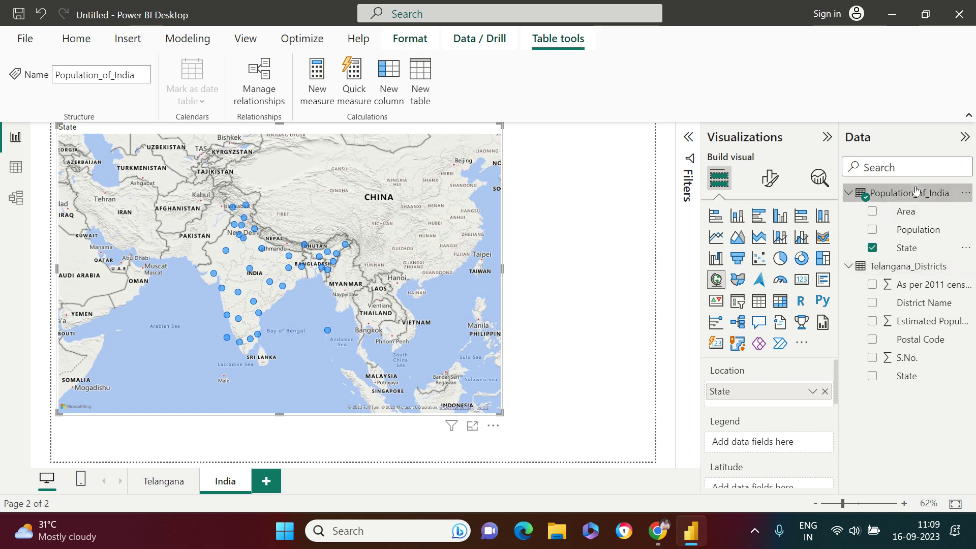
drag(917, 231, 772, 442)
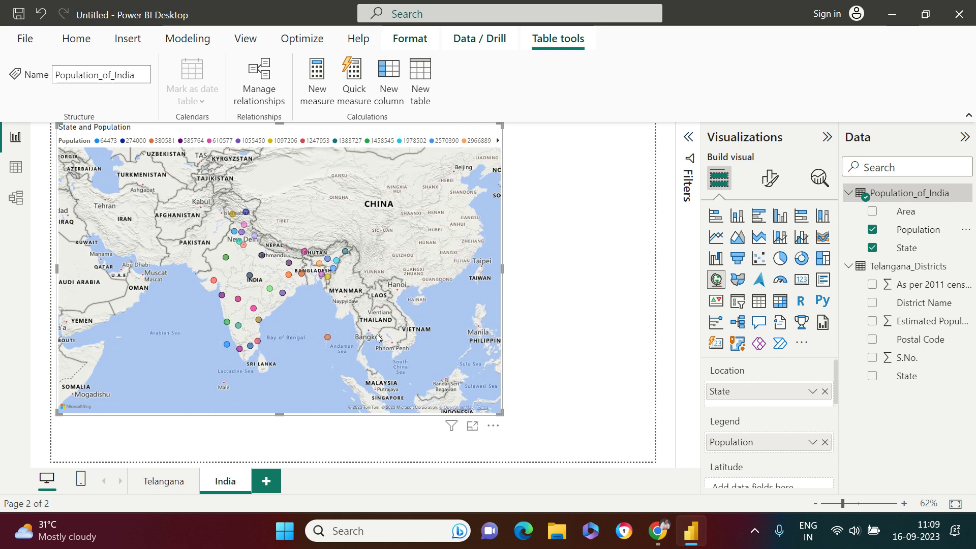
mouse_move(381, 336)
mouse_down()
mouse_move(440, 340)
mouse_move(394, 338)
mouse_up()
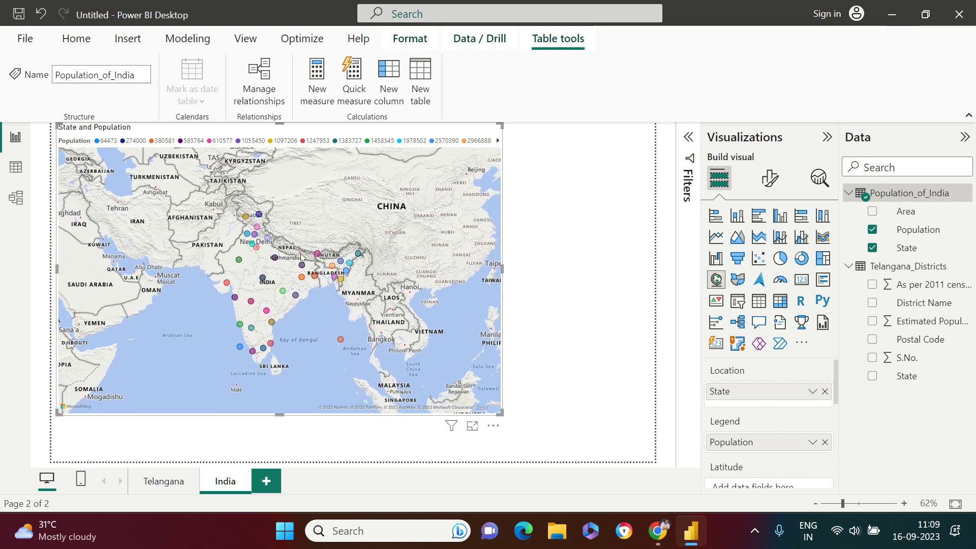
click(740, 284)
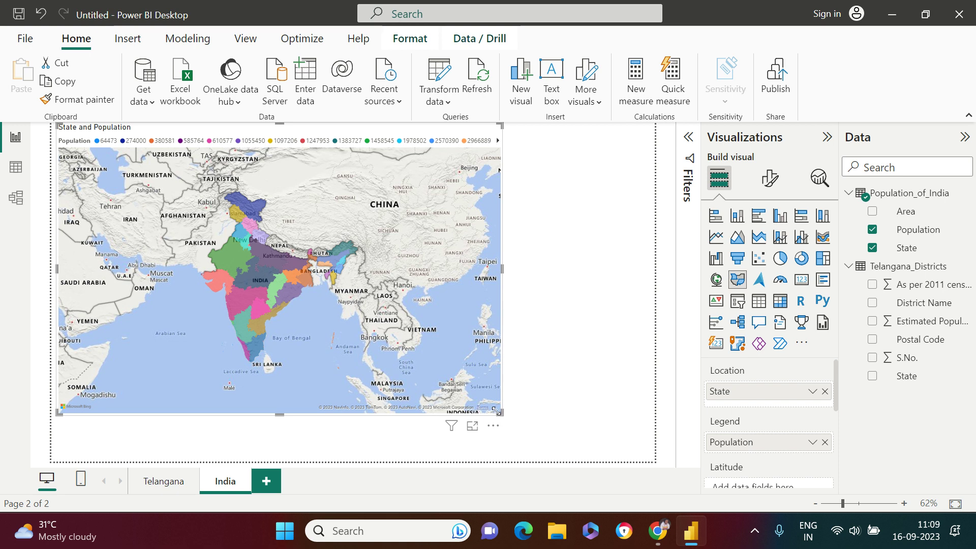
Widen the India map across the page and remove Population from its legend
drag(501, 413, 653, 453)
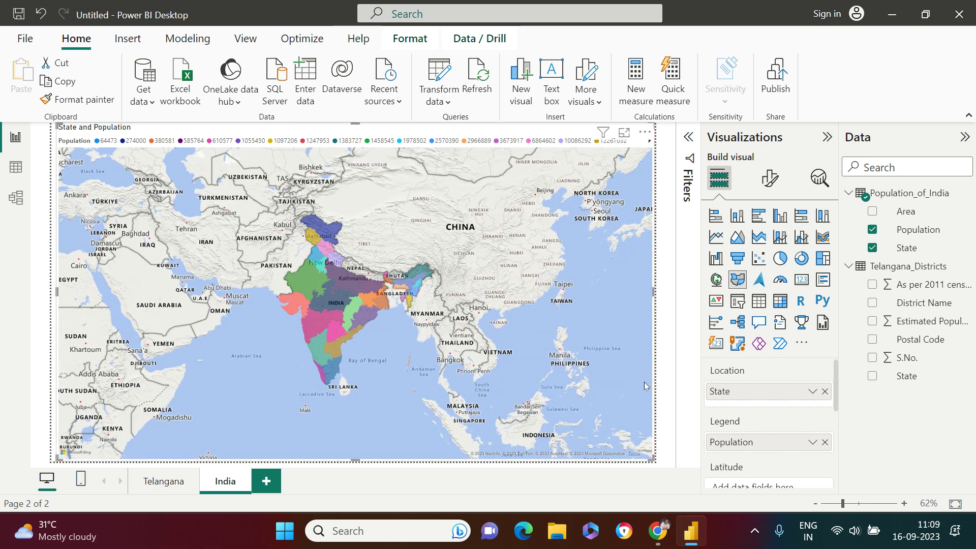
click(428, 132)
click(826, 442)
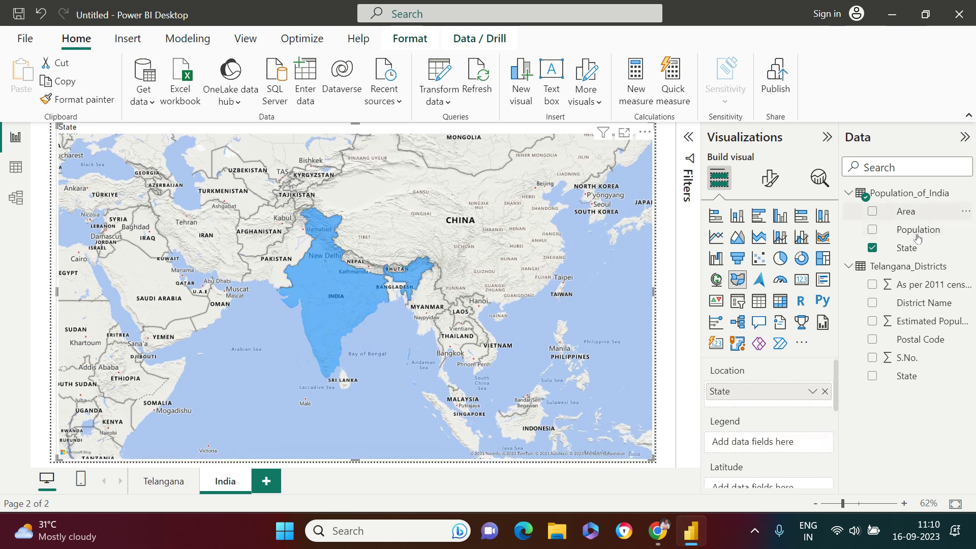
Use State as the legend and re-add State as location, giving each state its own colour
drag(913, 246, 782, 443)
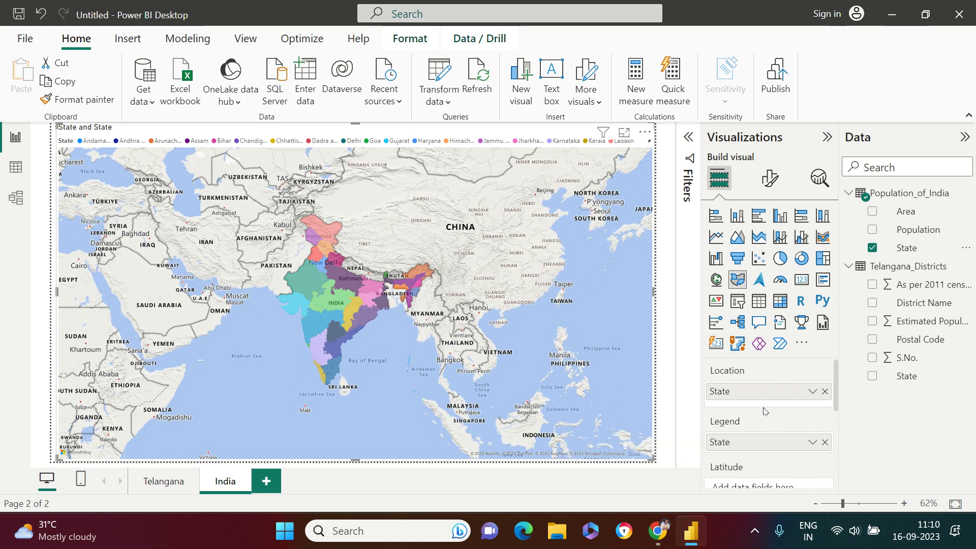
click(825, 391)
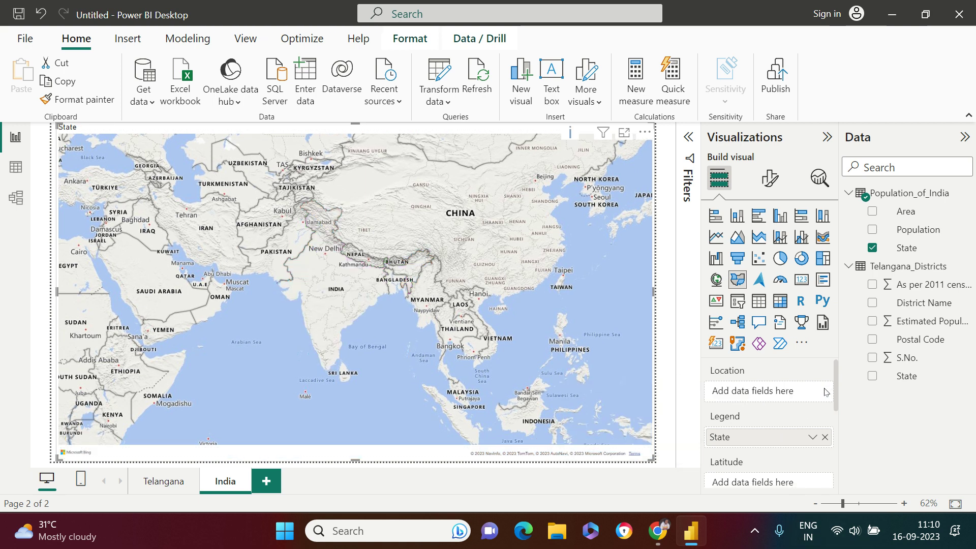
drag(910, 254, 773, 400)
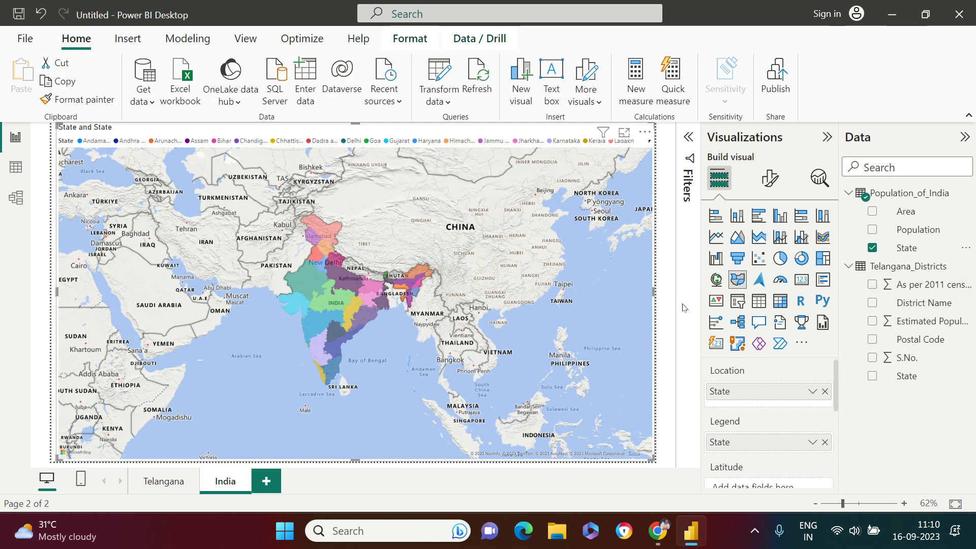
Switch the map's State filter to Top N, keeping the top 5
click(687, 138)
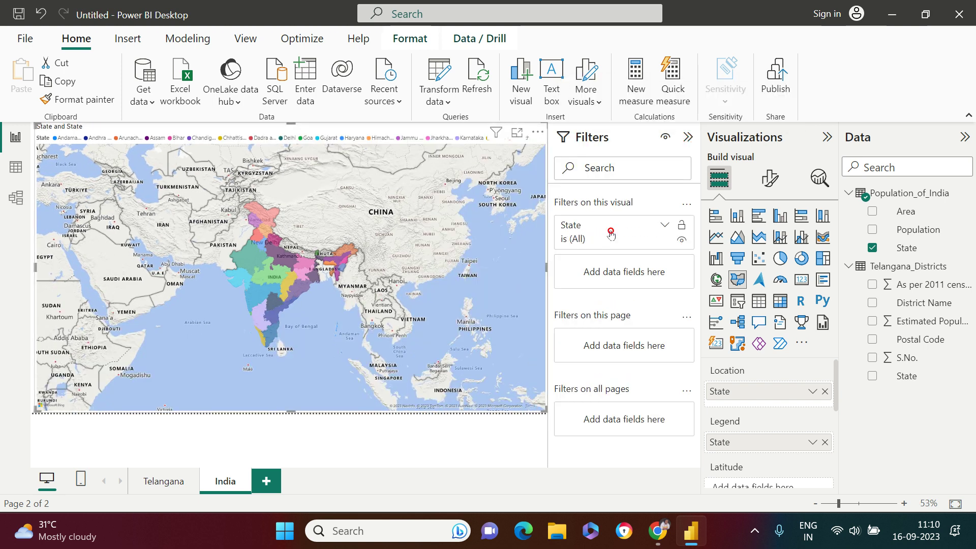
click(610, 233)
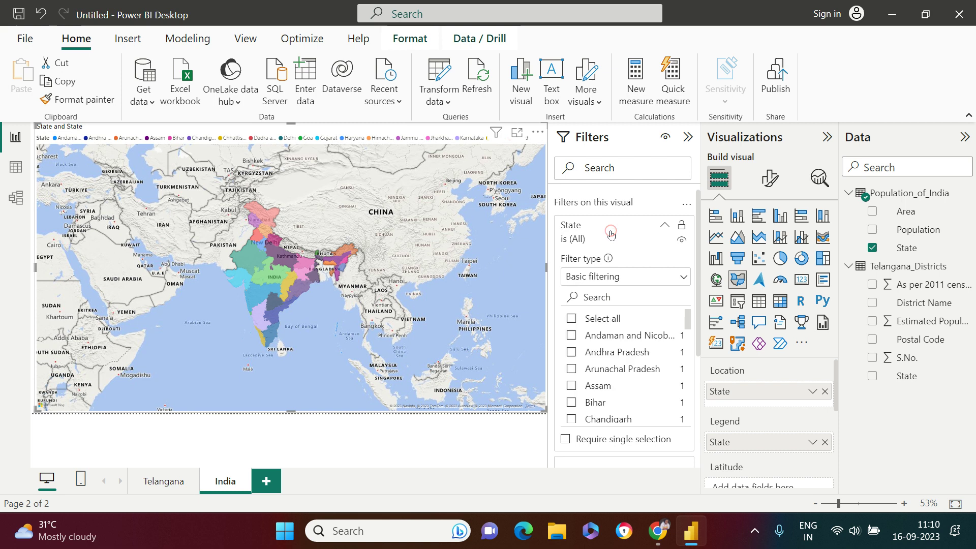
click(606, 280)
click(591, 334)
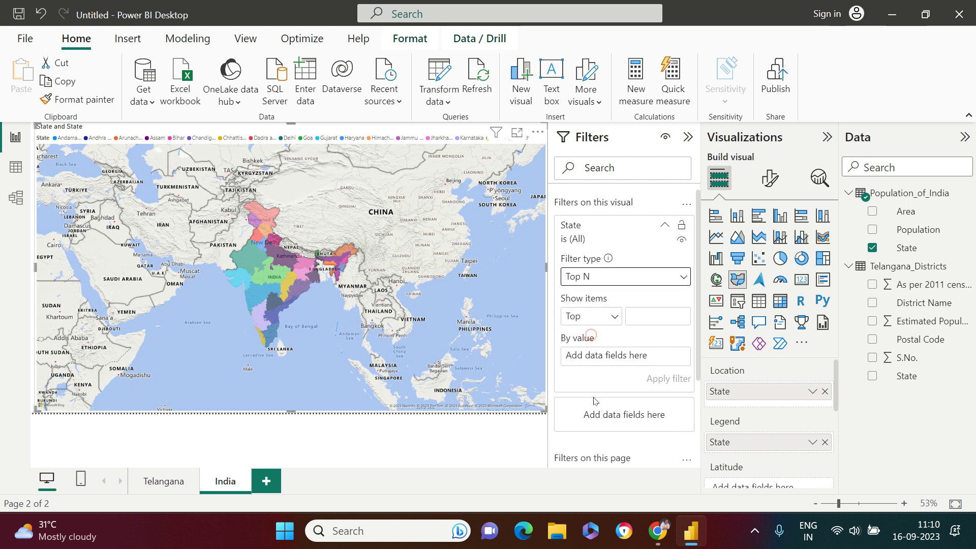
click(639, 316)
text(5)
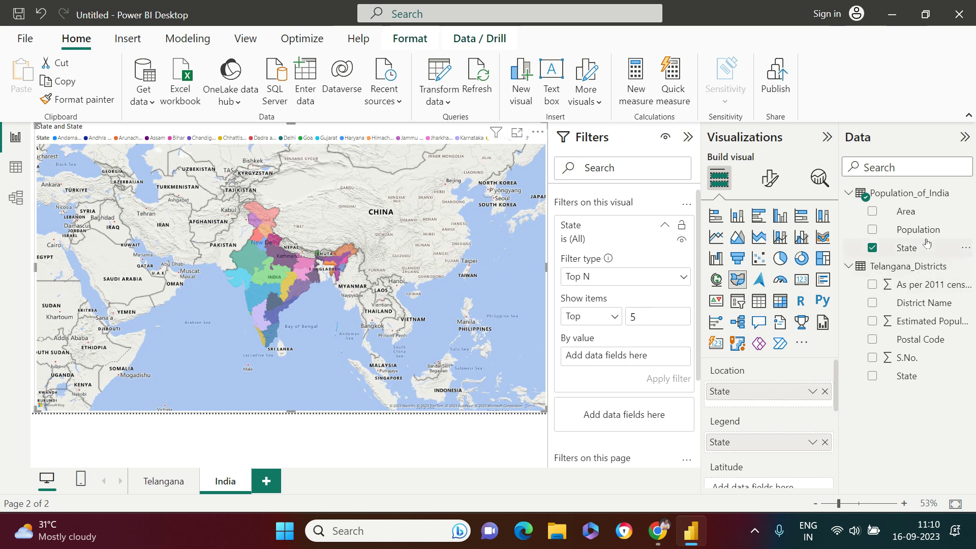
Rank the states by Sum of Population and apply the Top 5 filter
drag(928, 231, 646, 360)
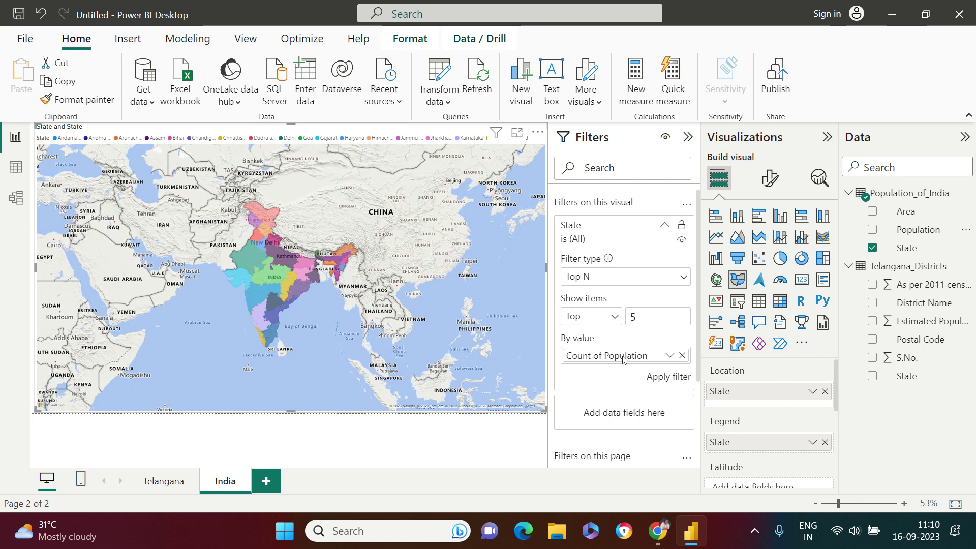
click(669, 355)
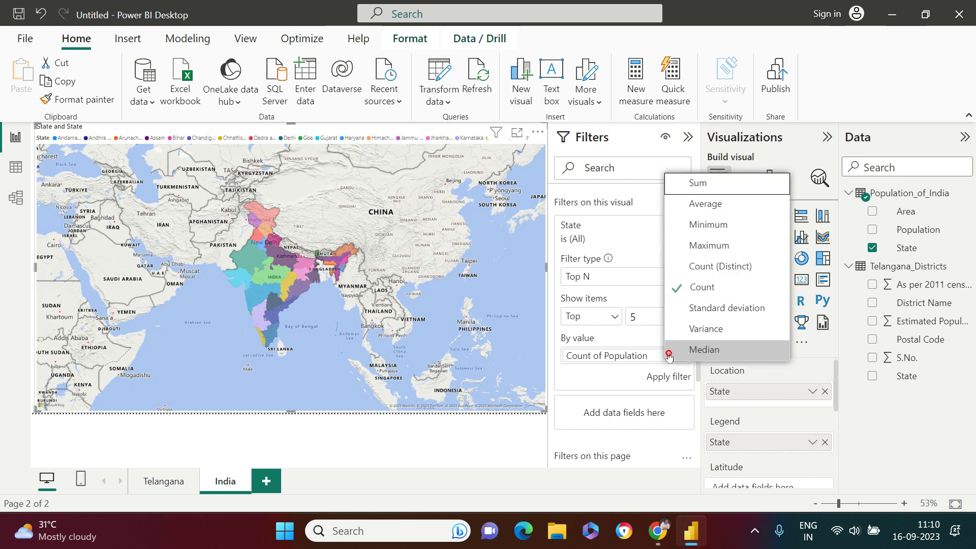
click(702, 192)
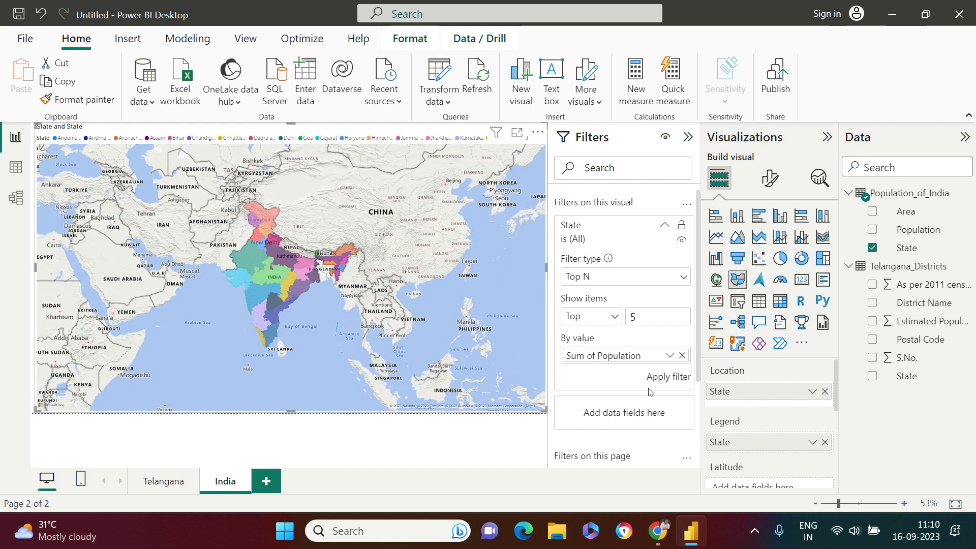
click(668, 377)
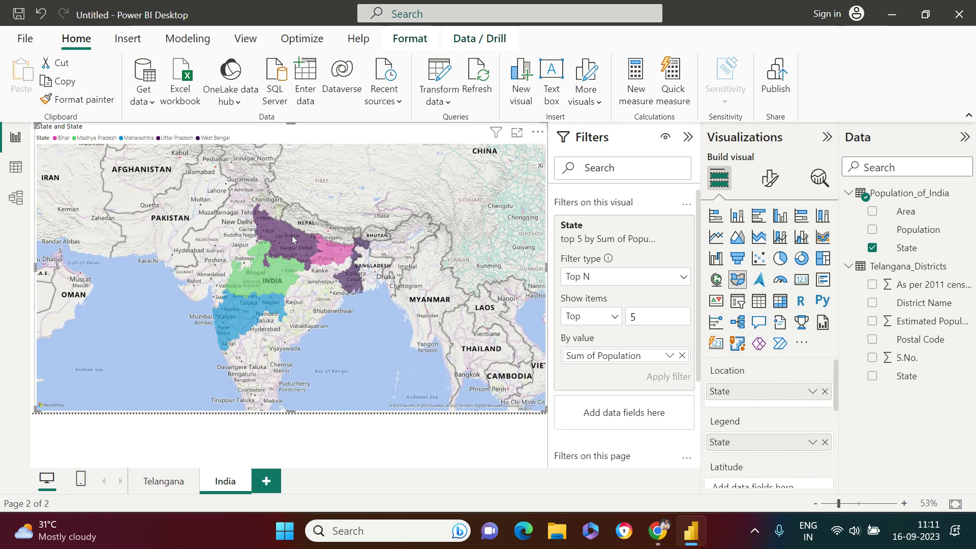
mouse_move(292, 236)
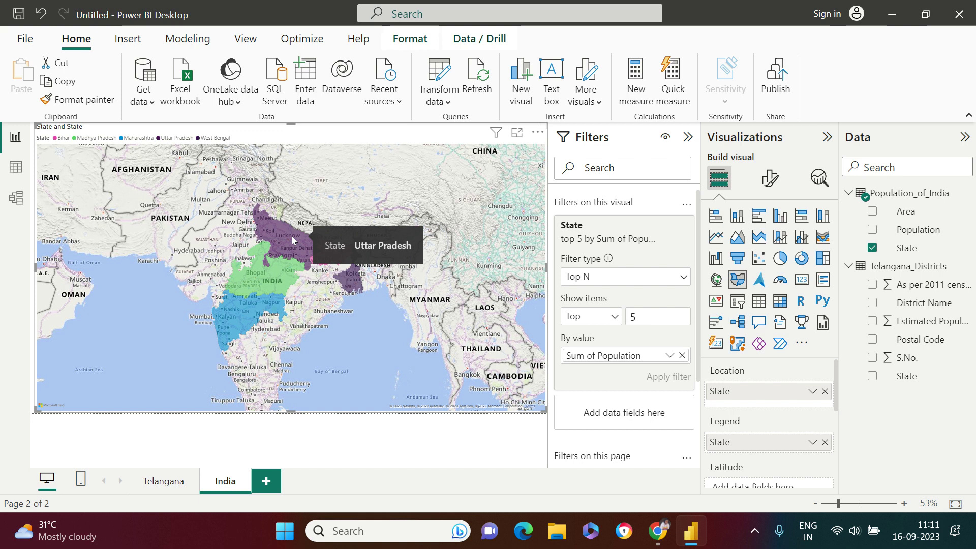
mouse_move(277, 282)
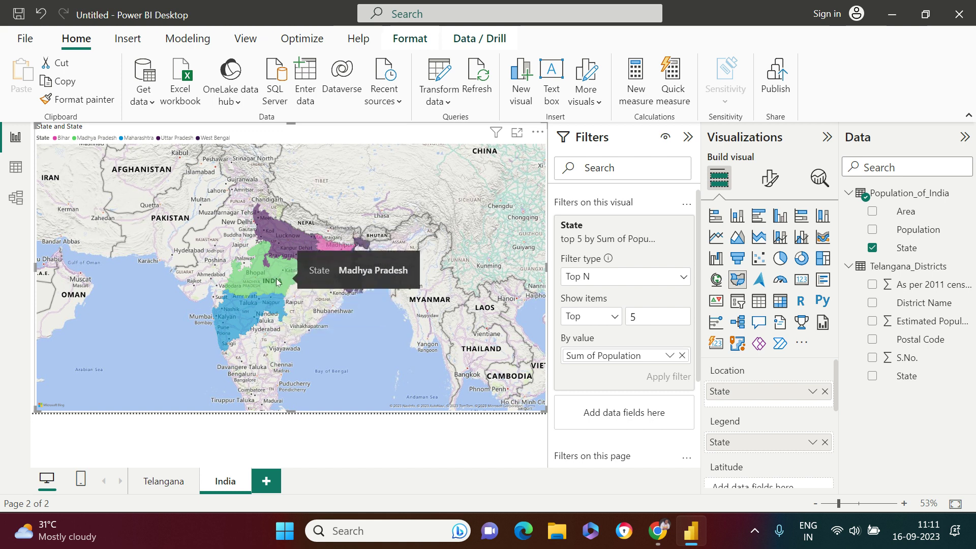
mouse_move(258, 312)
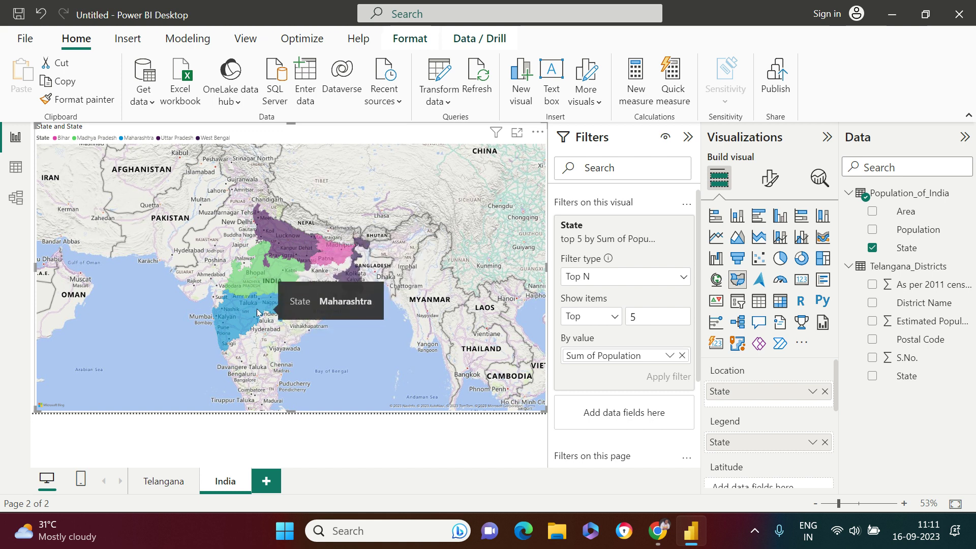
mouse_move(350, 280)
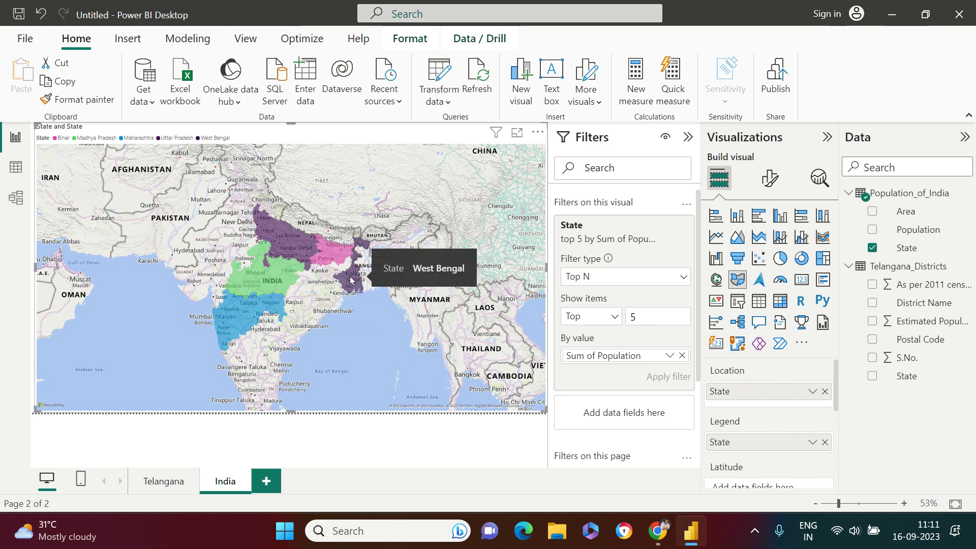
scroll(426, 281, down, 2)
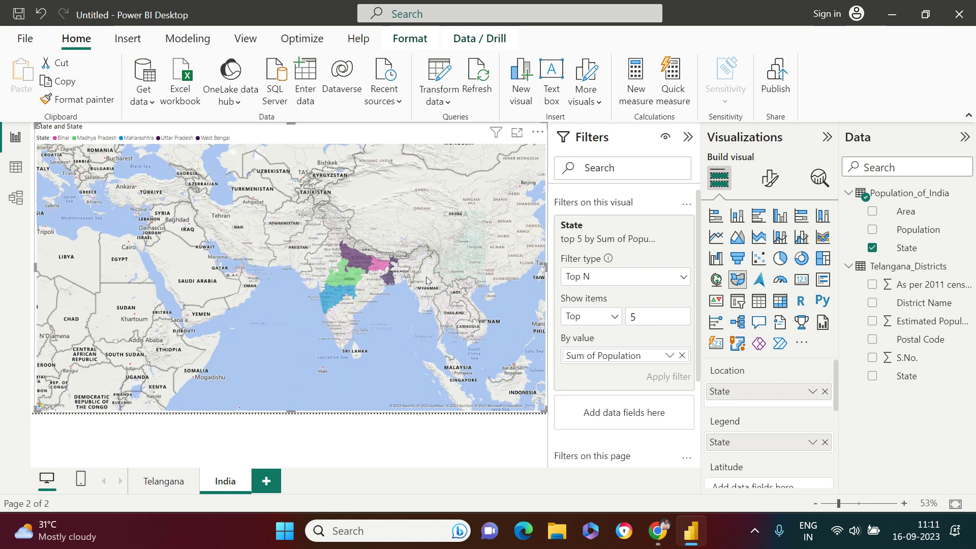
scroll(427, 281, up, 2)
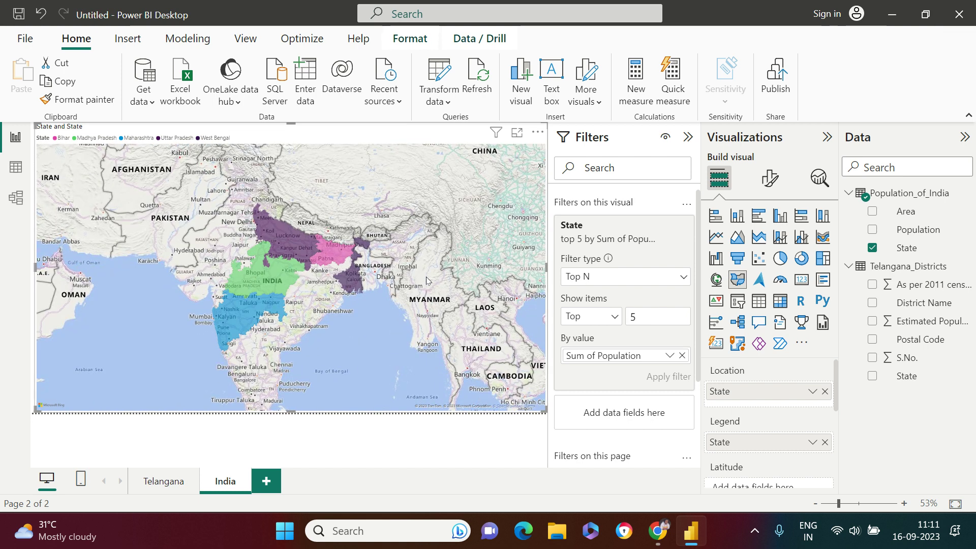
scroll(427, 281, down, 2)
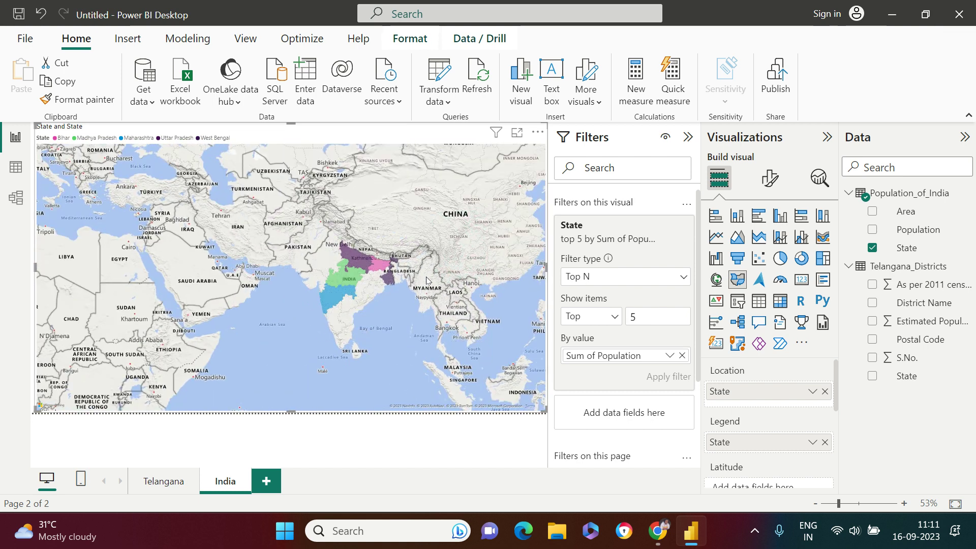